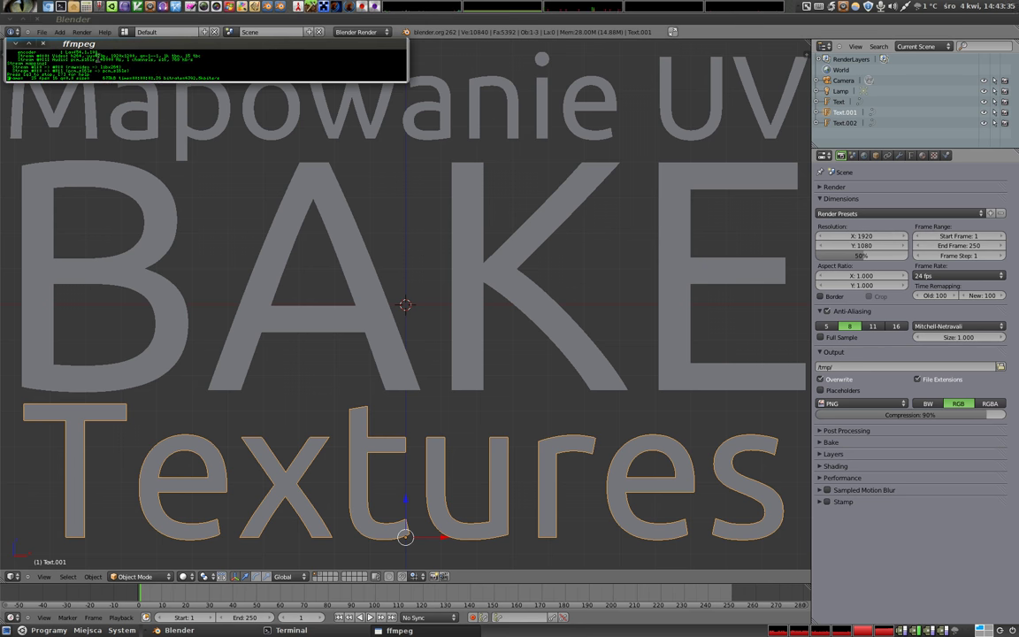
- Move the terminal aside, select the BAKE text, and orbit to show the grid and camera
click(18, 45)
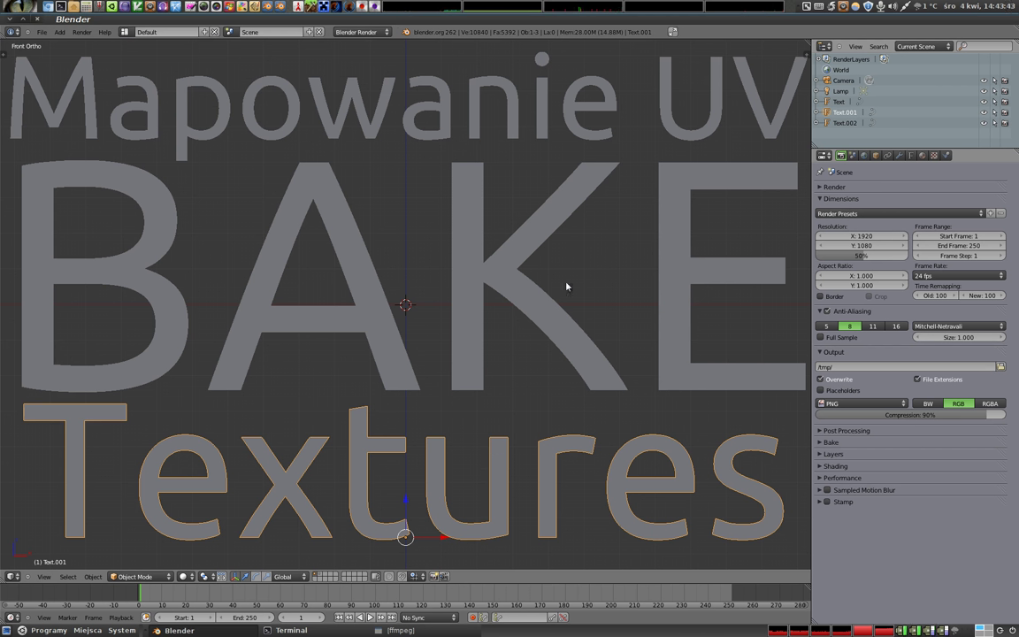
right_click(468, 272)
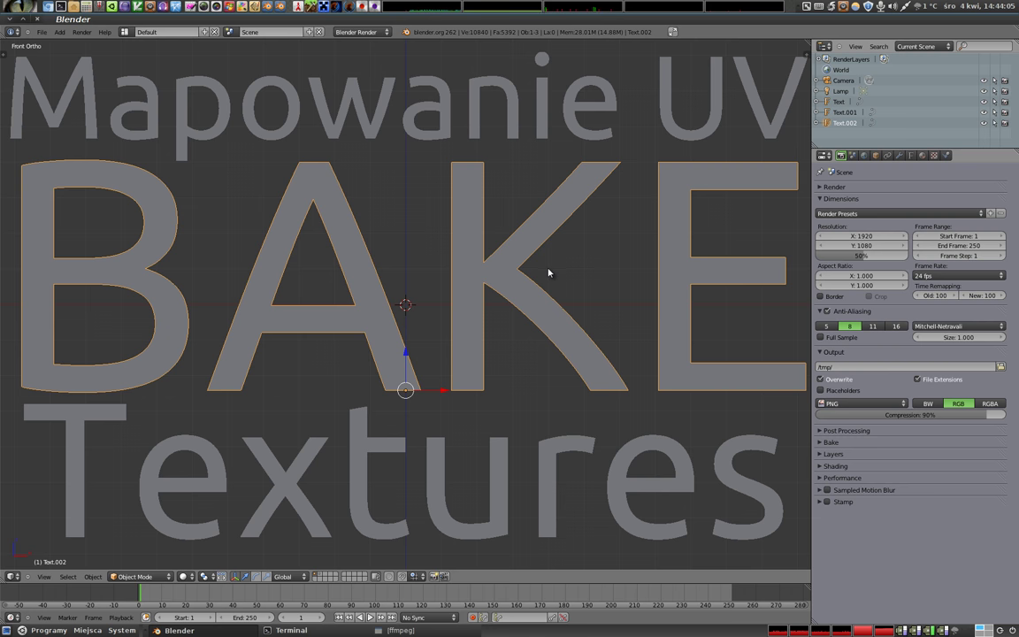
middle_drag(548, 273, 498, 273)
mouse_move(445, 330)
middle_down()
mouse_move(427, 379)
mouse_move(393, 318)
mouse_move(386, 334)
mouse_move(501, 307)
mouse_move(609, 314)
mouse_move(589, 346)
mouse_move(474, 214)
mouse_move(453, 466)
middle_up()
- Add a mesh cube and enlarge the timeline area beneath the 3D view
key(shift+a)
click(424, 328)
scroll(412, 318, up, 4)
scroll(386, 334, down, 3)
drag(491, 582, 473, 354)
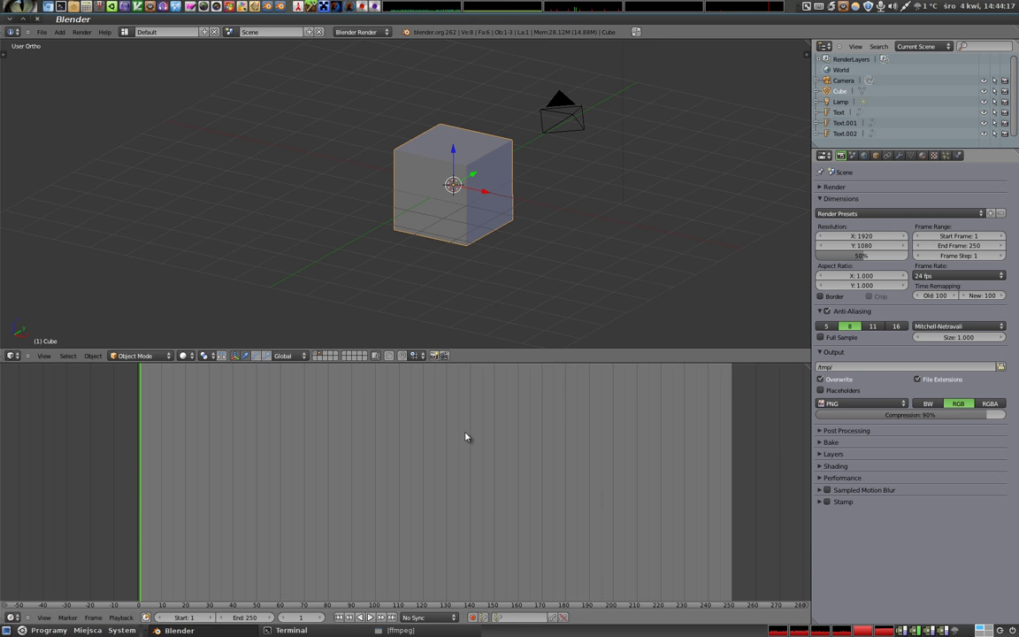
- In the UV/Image Editor, unwrap the cube in Edit Mode with Follow Active Quads
key(shift+F10)
key(Tab)
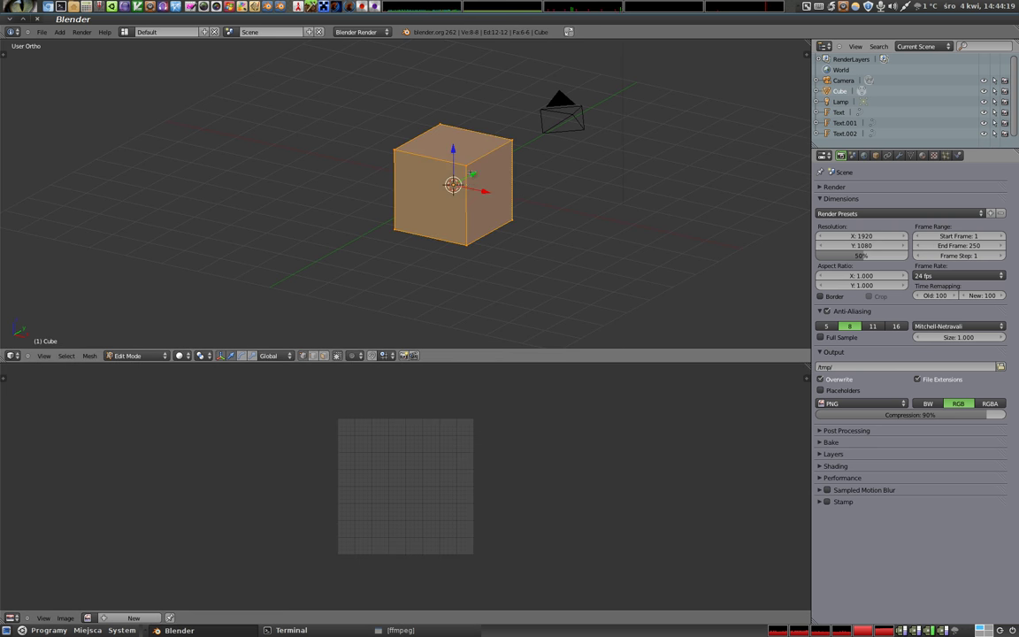
key(u)
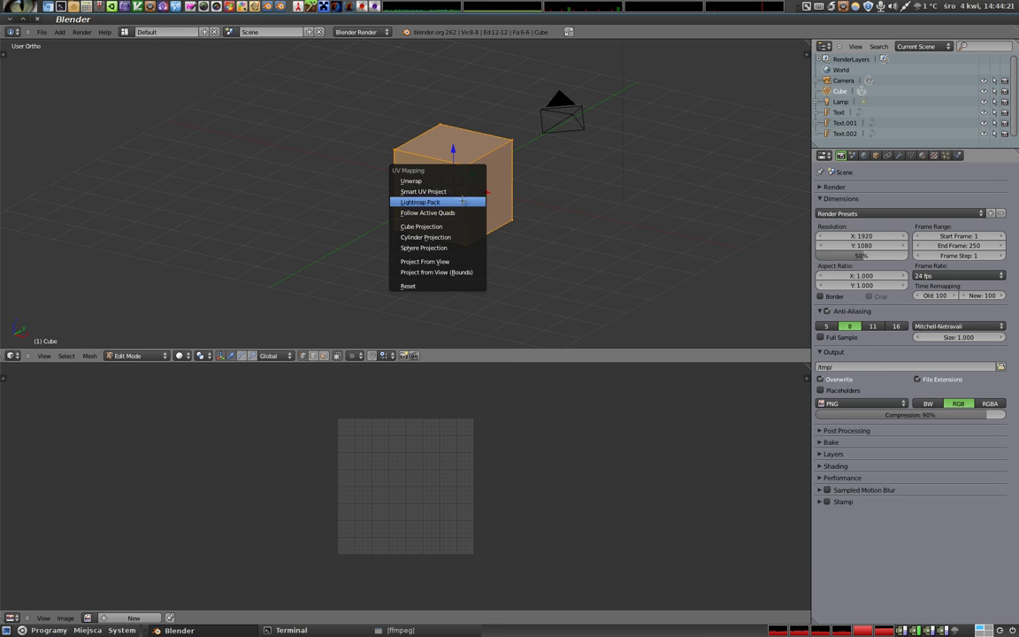
click(460, 212)
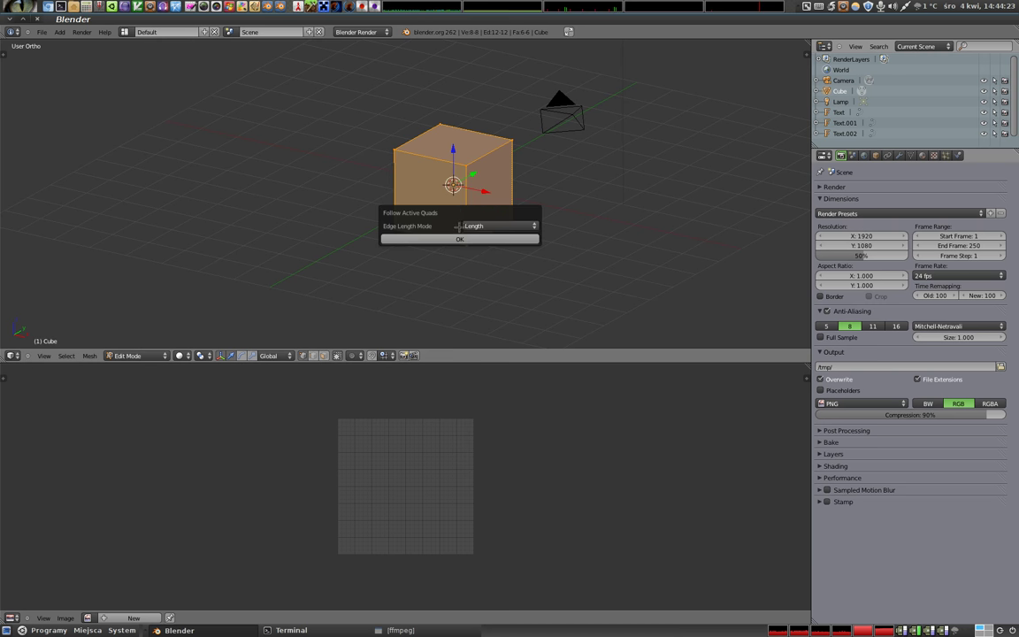
click(475, 227)
key(Return)
scroll(434, 424, down, 4)
scroll(429, 459, down, 1)
scroll(425, 490, up, 2)
- Select all UVs, scale them down, shift them horizontally, and shrink them again to fit
key(a)
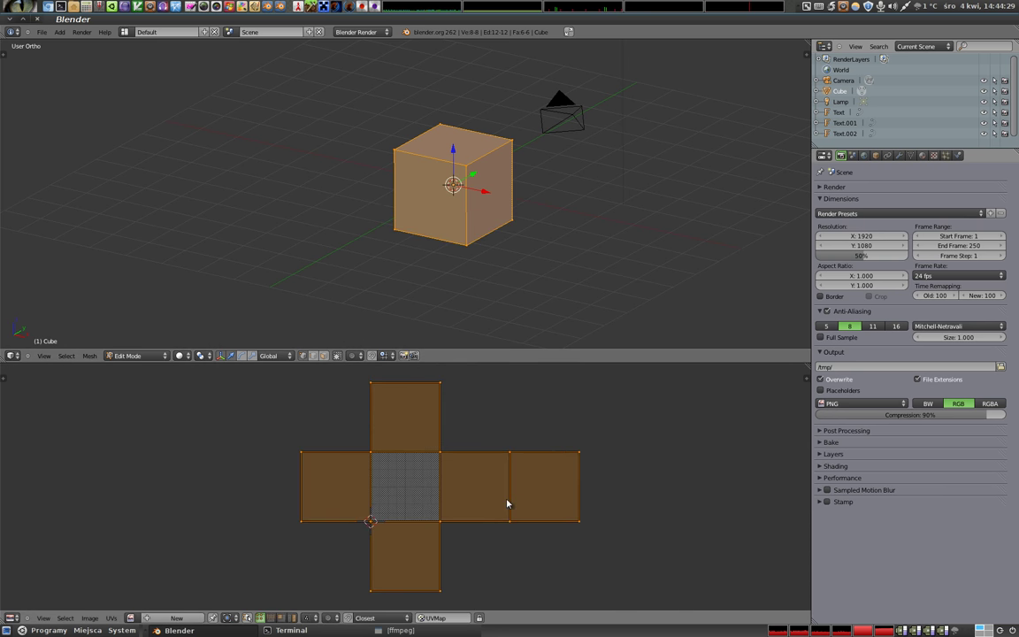
key(s)
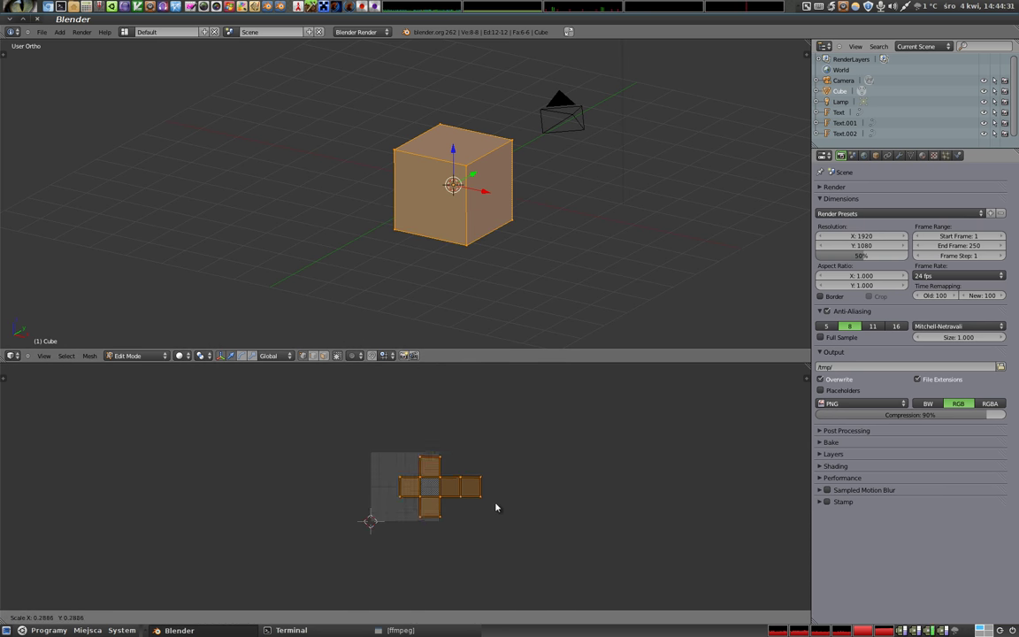
click(496, 507)
key(g)
key(x)
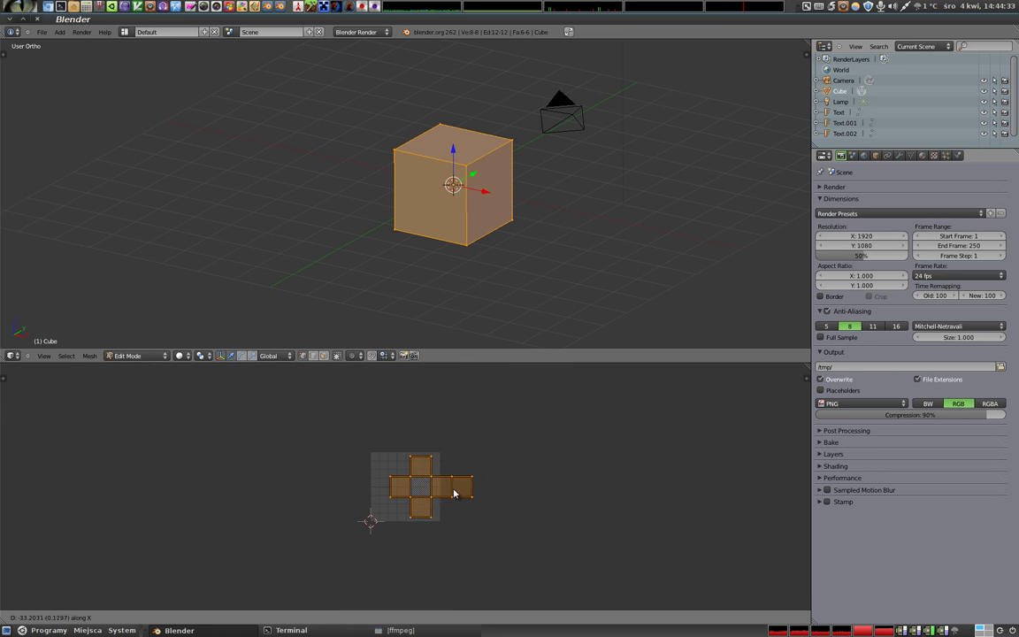
click(431, 498)
key(s)
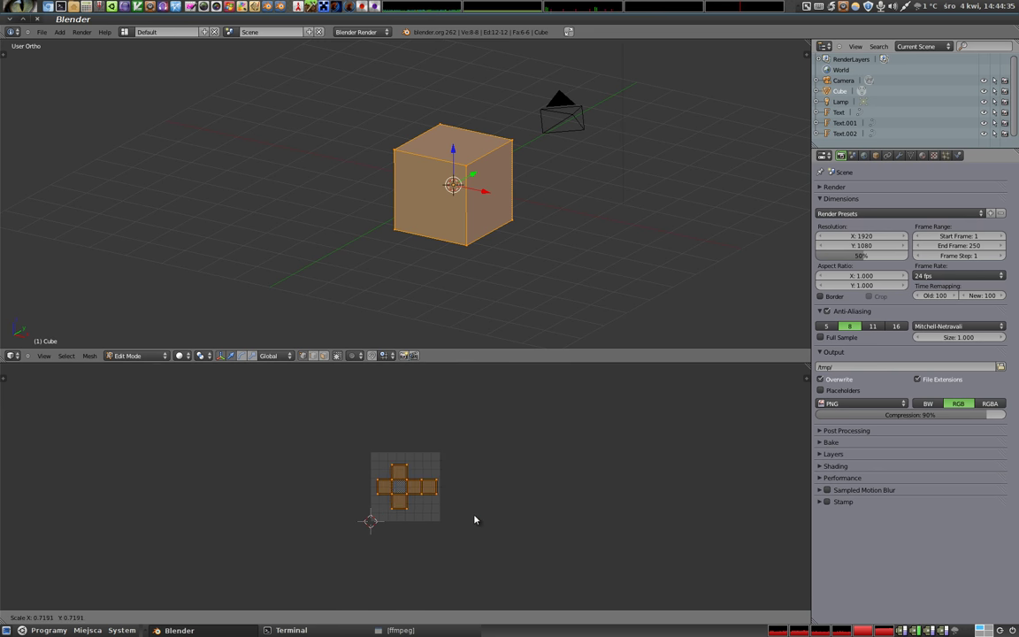
click(458, 516)
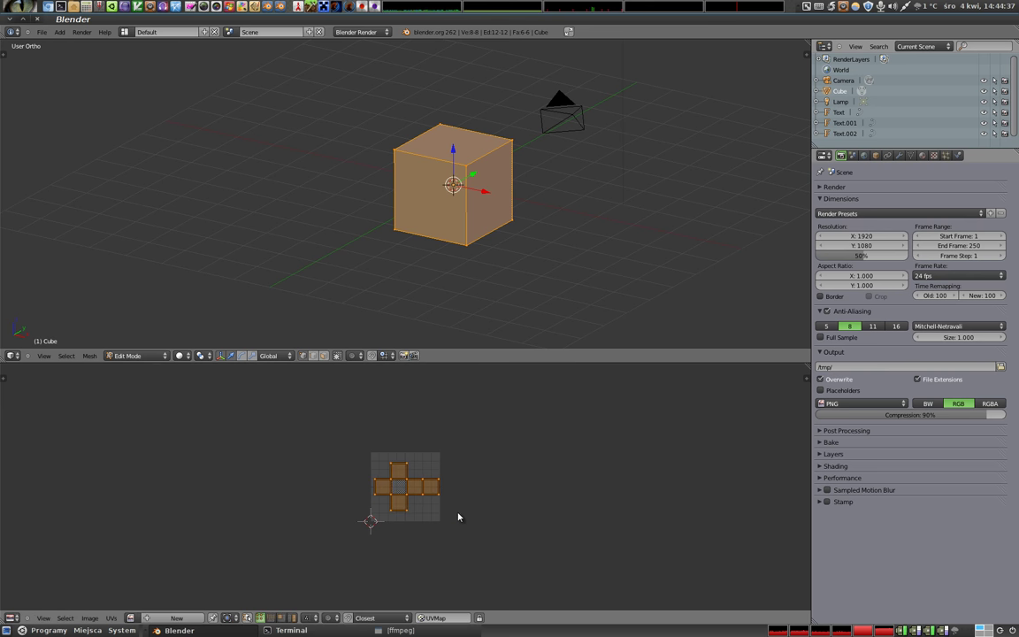
- Create a new 1024×1024 untitled image in the UV/Image Editor
click(168, 617)
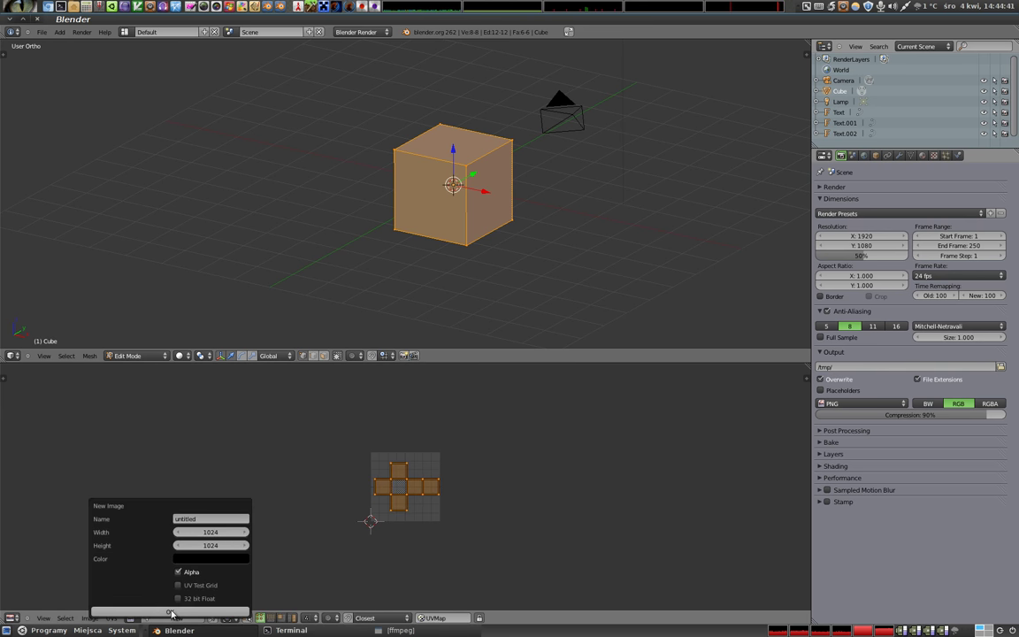
key(Return)
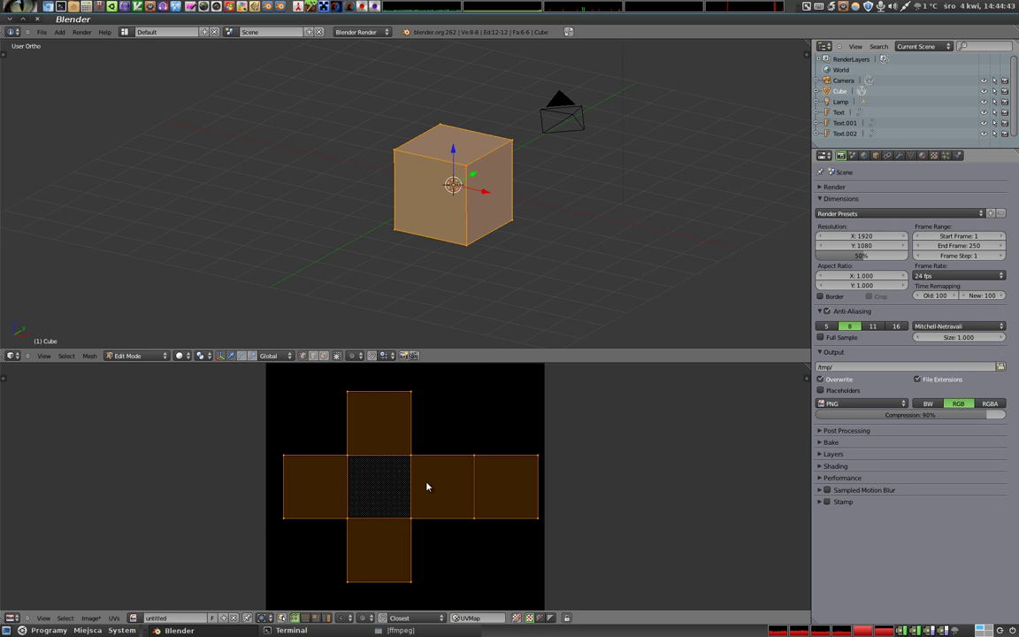
key(Tab)
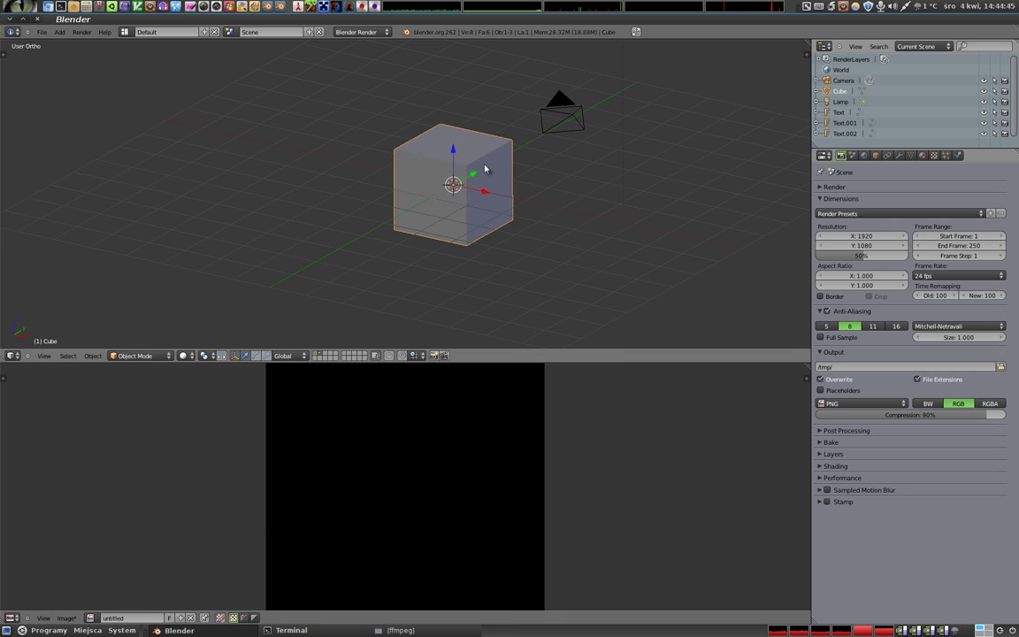
key(Tab)
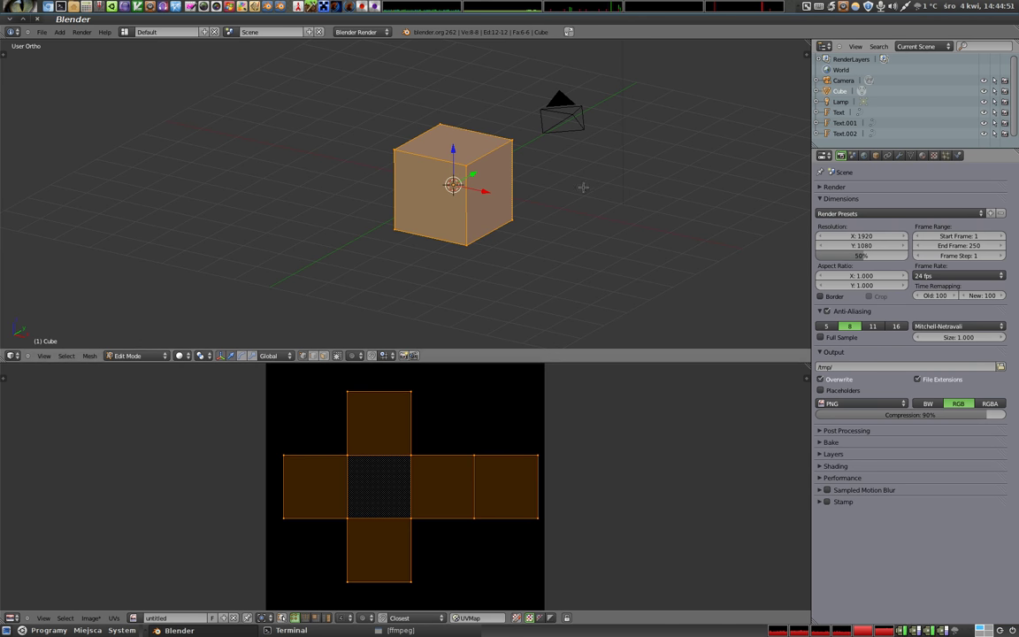
- Do a test render of the cube with F12, then close it
key(F12)
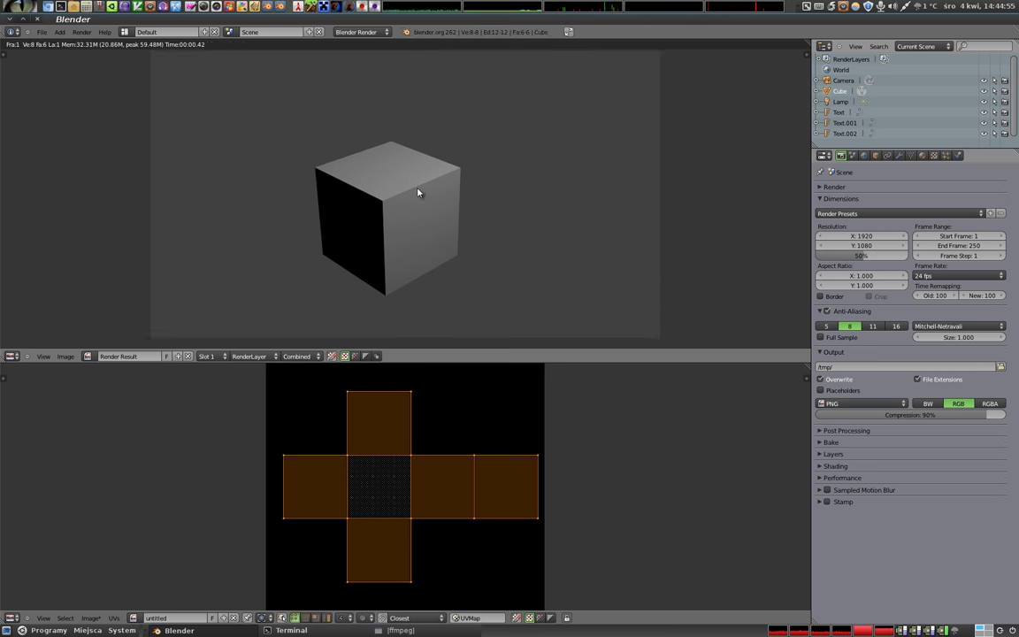
key(Escape)
key(Tab)
key(Tab)
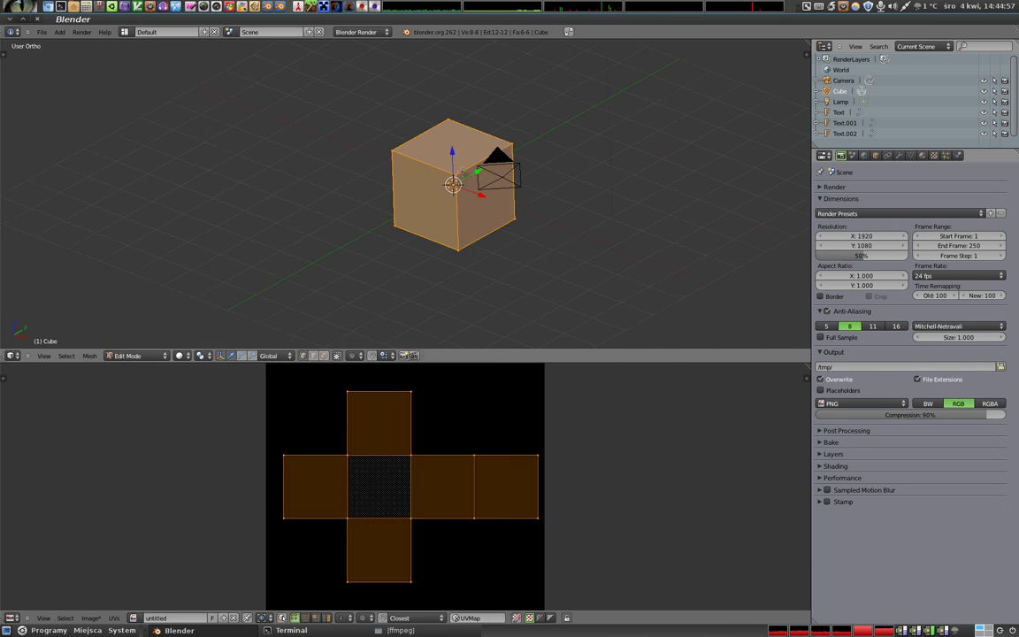
- Create a new cube material with diffuse intensity 0.642 and specular intensity 0.915
click(922, 155)
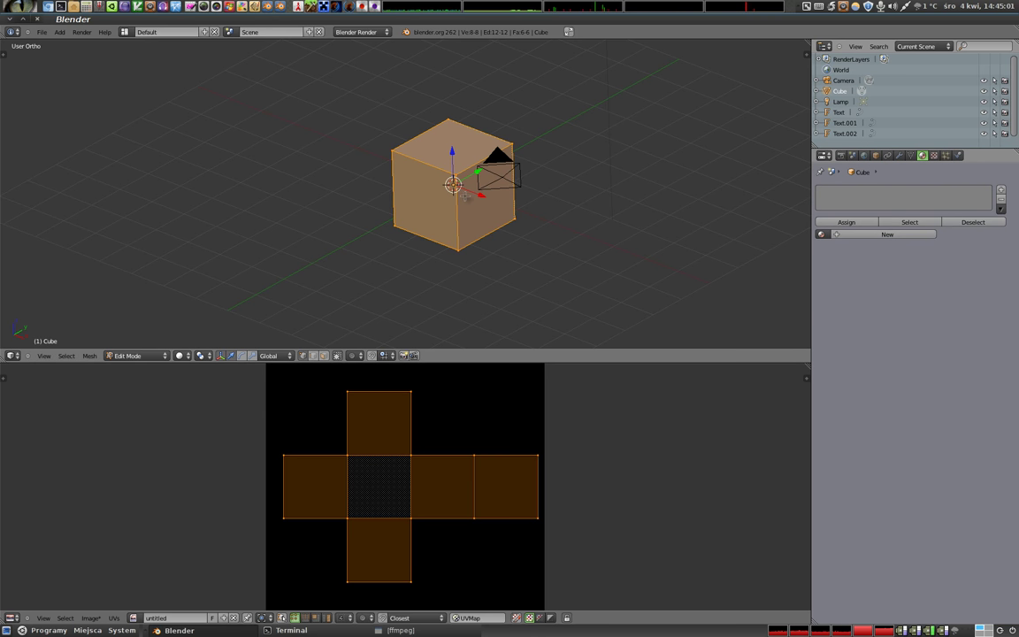
key(Tab)
click(891, 223)
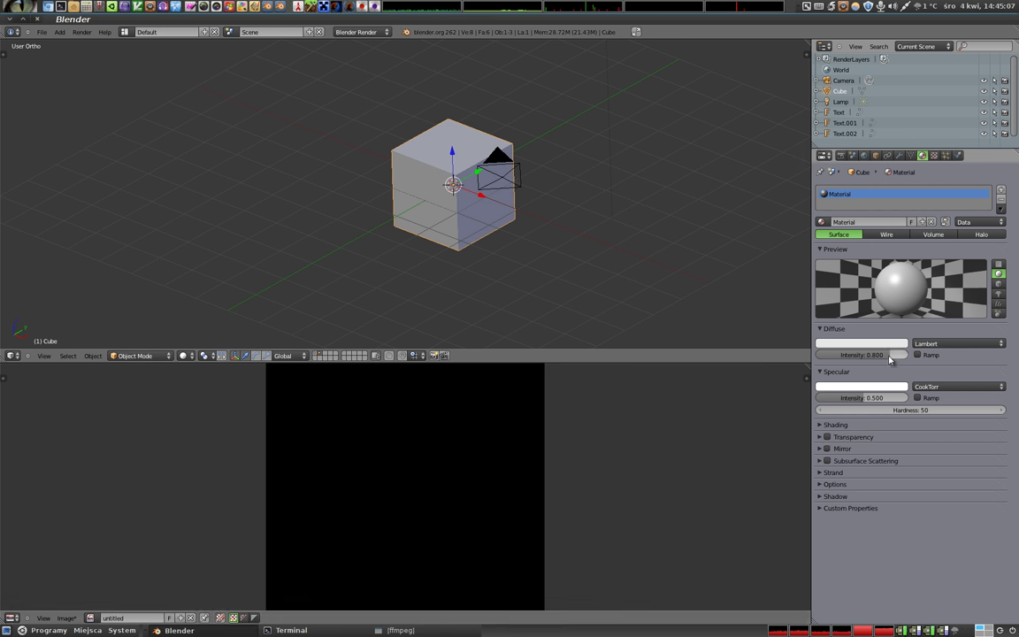
drag(872, 355, 845, 355)
drag(863, 400, 898, 400)
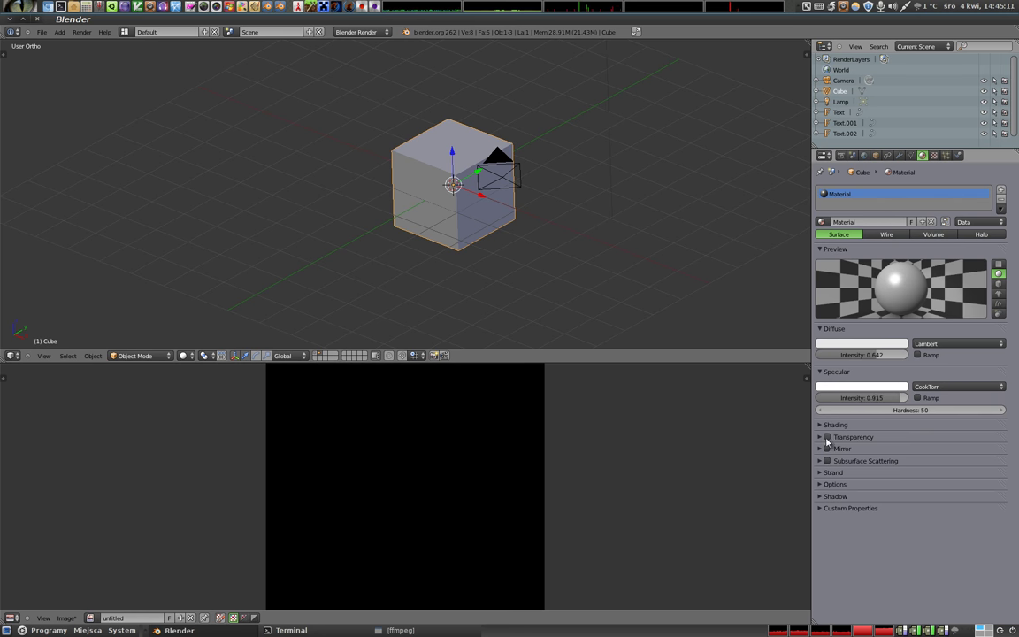
- Add a Clouds texture to the material and test-render the cube
click(933, 155)
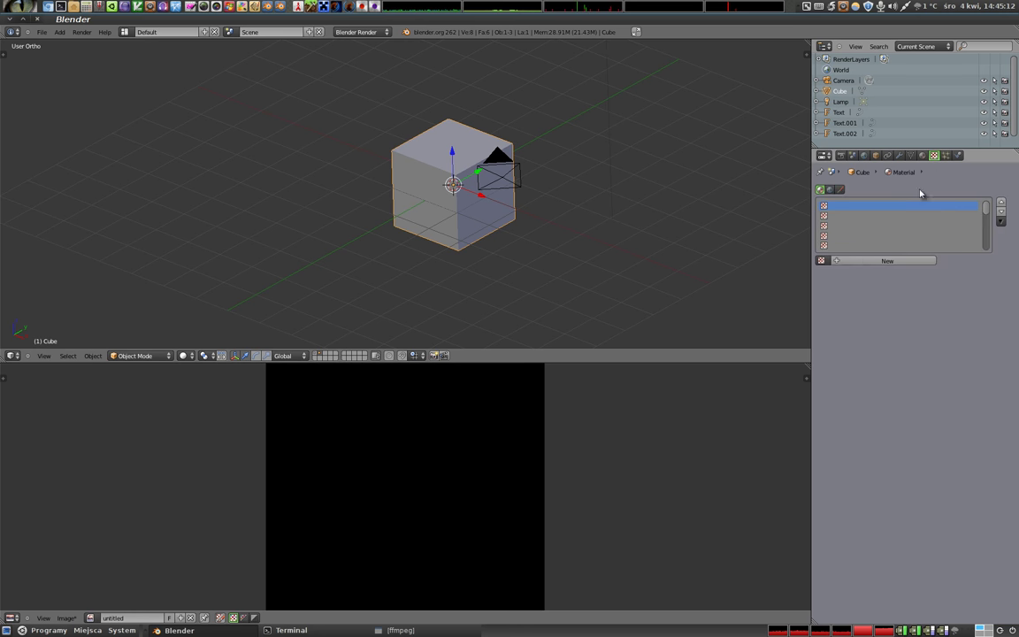
click(887, 261)
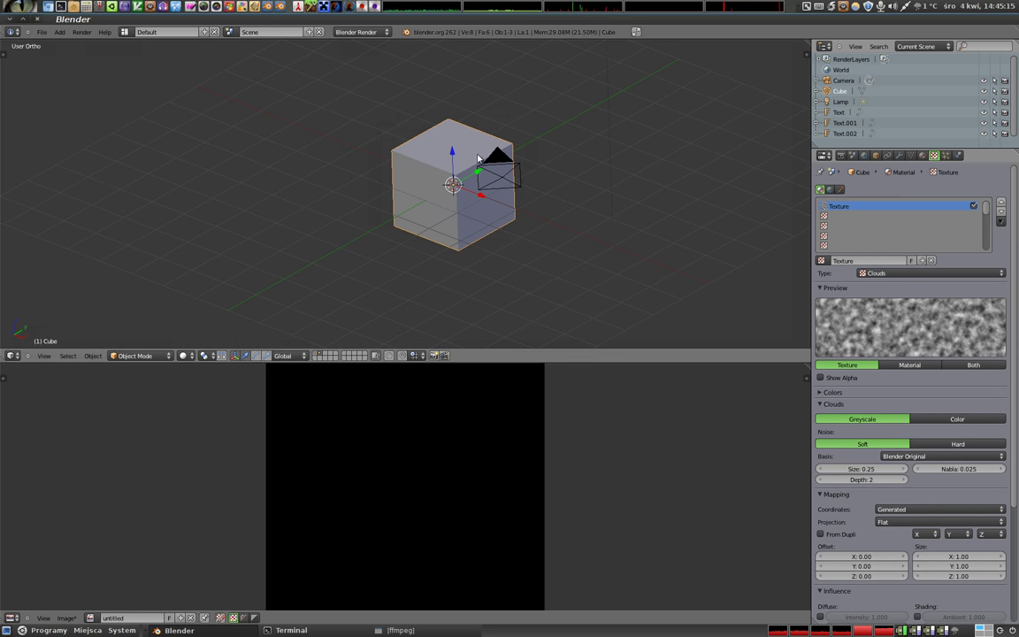
key(F12)
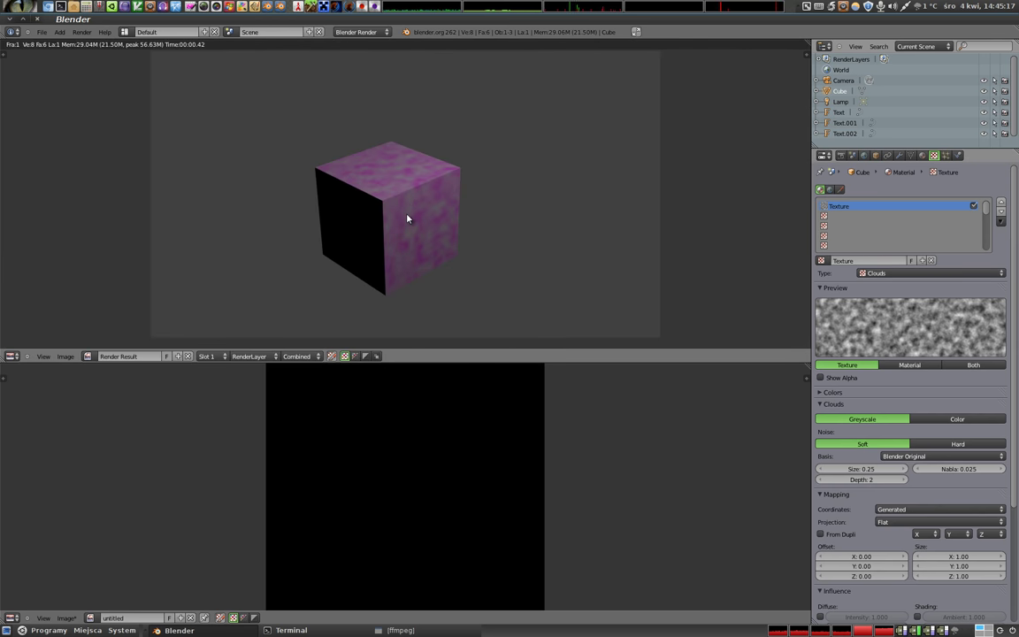
key(Escape)
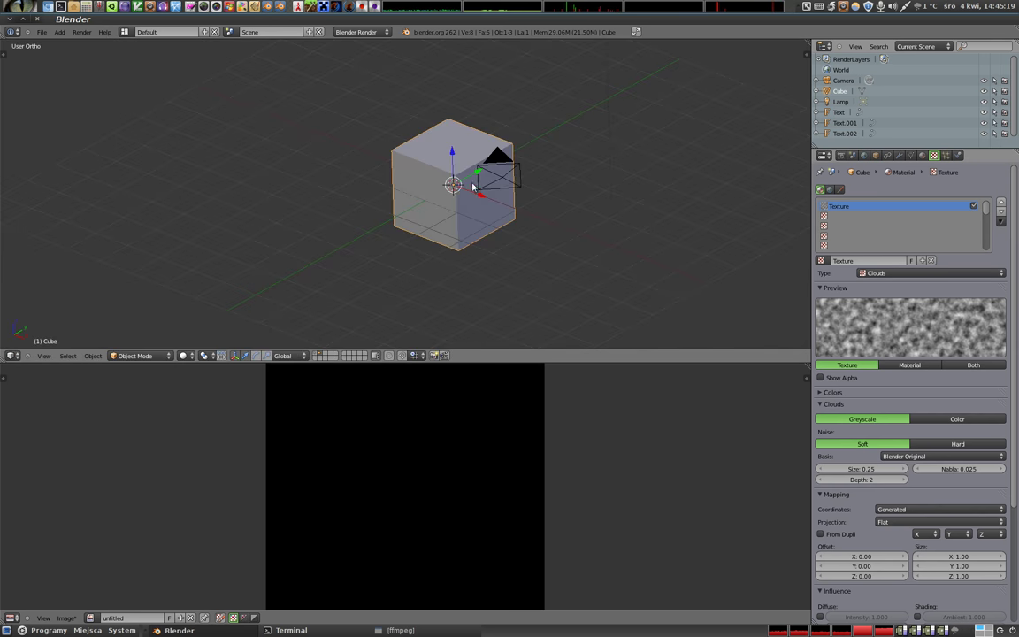
key(Tab)
- Select the cube's right face and assign it a new material, Material.001, in a new slot
scroll(481, 194, up, 4)
key(a)
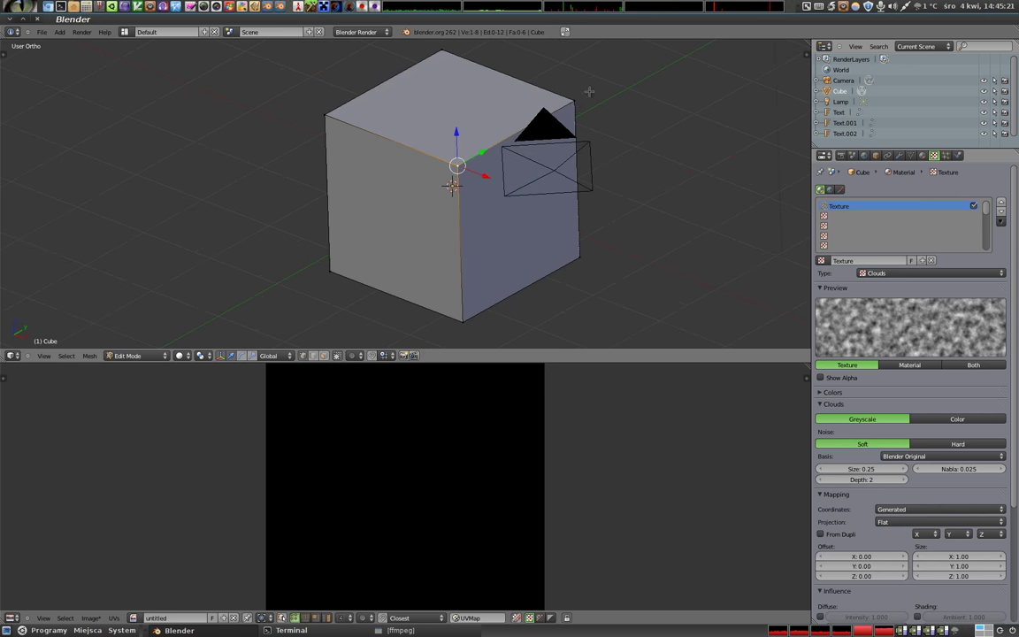
right_click(476, 198)
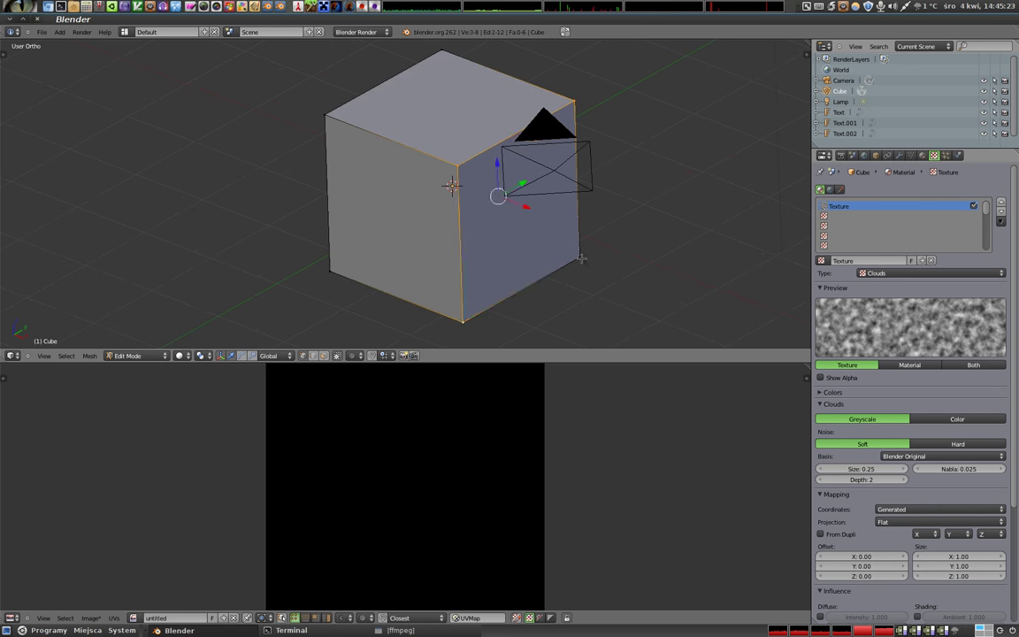
middle_drag(476, 198, 509, 197)
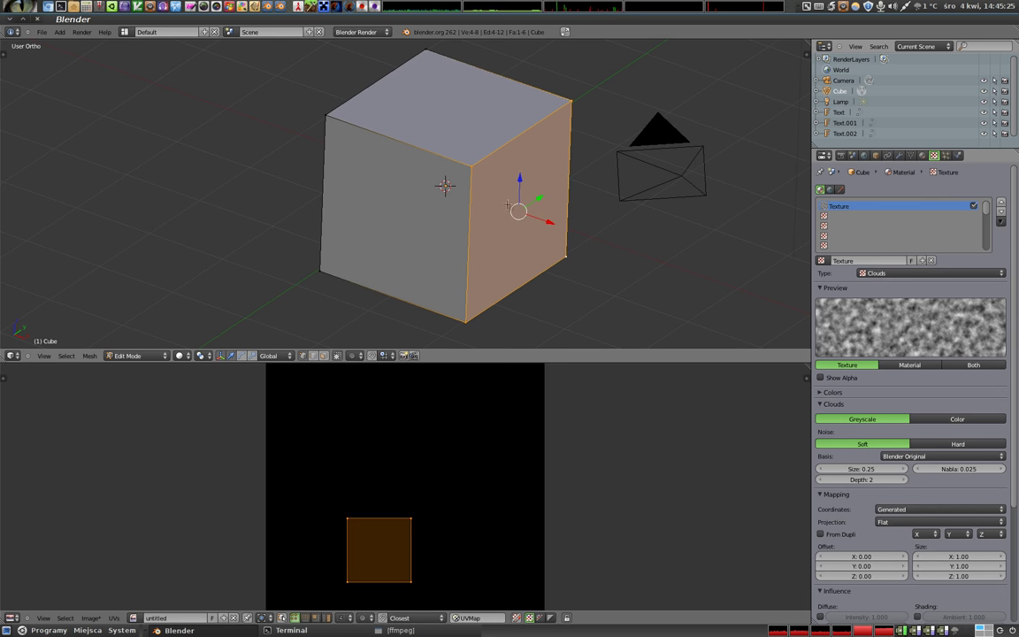
click(922, 155)
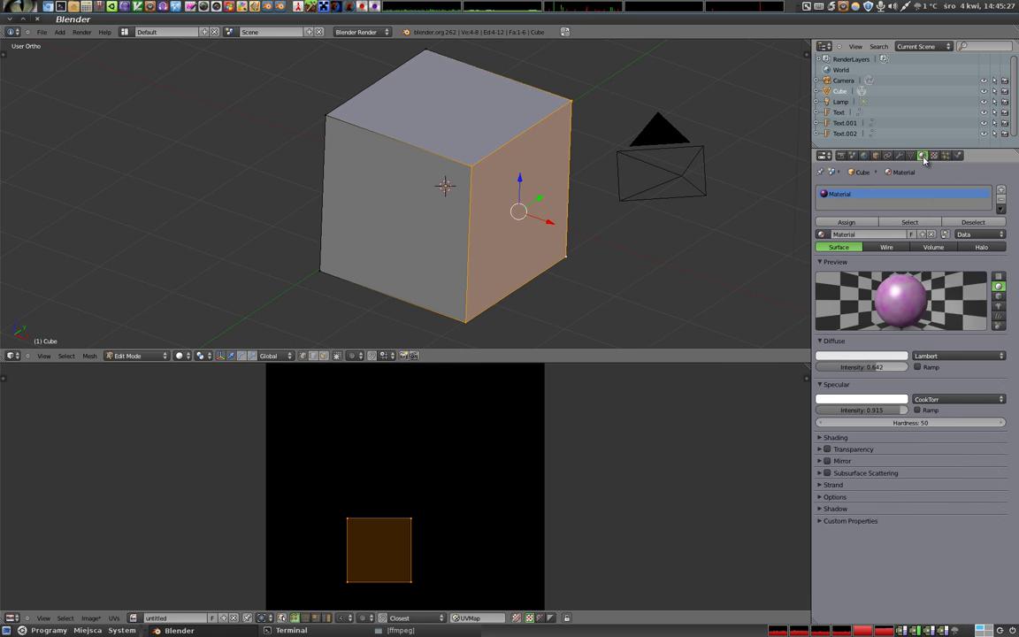
click(1002, 191)
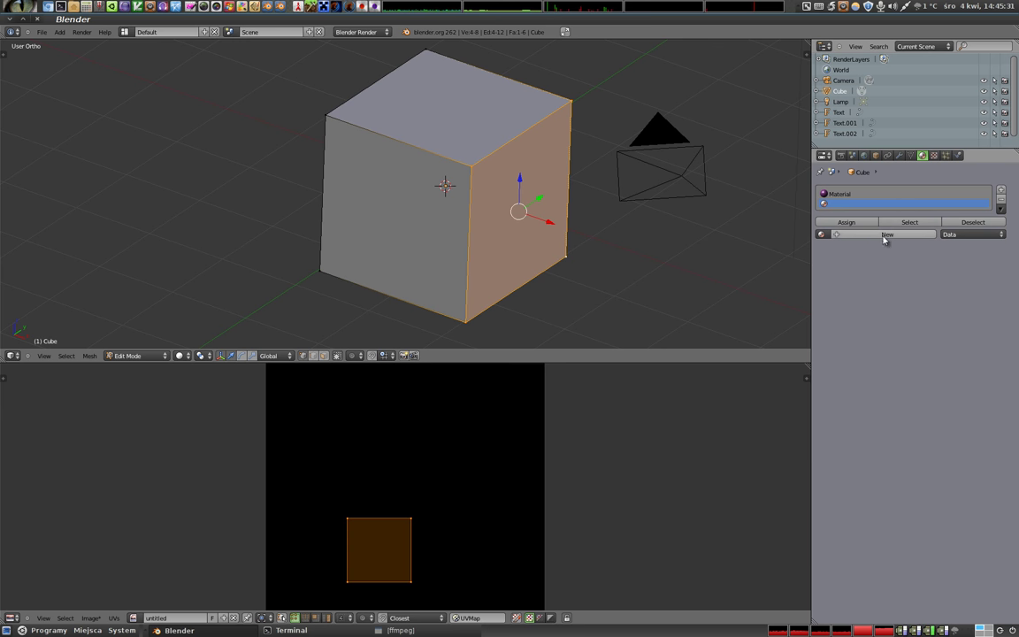
click(885, 234)
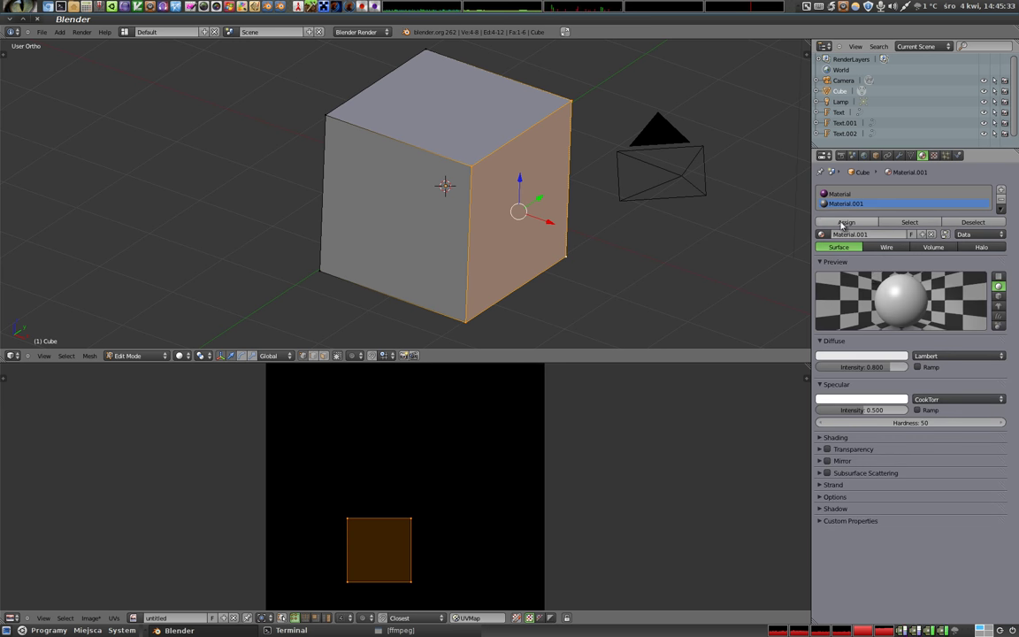
click(855, 223)
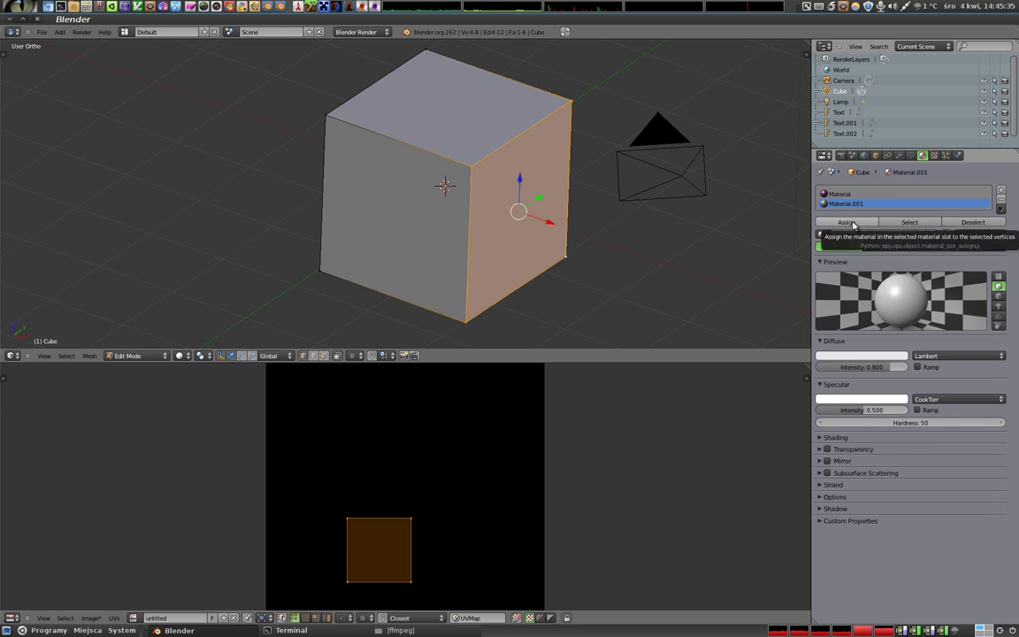
- Give Material.001 a new Magic-type texture and render the scene
middle_drag(495, 214, 508, 199)
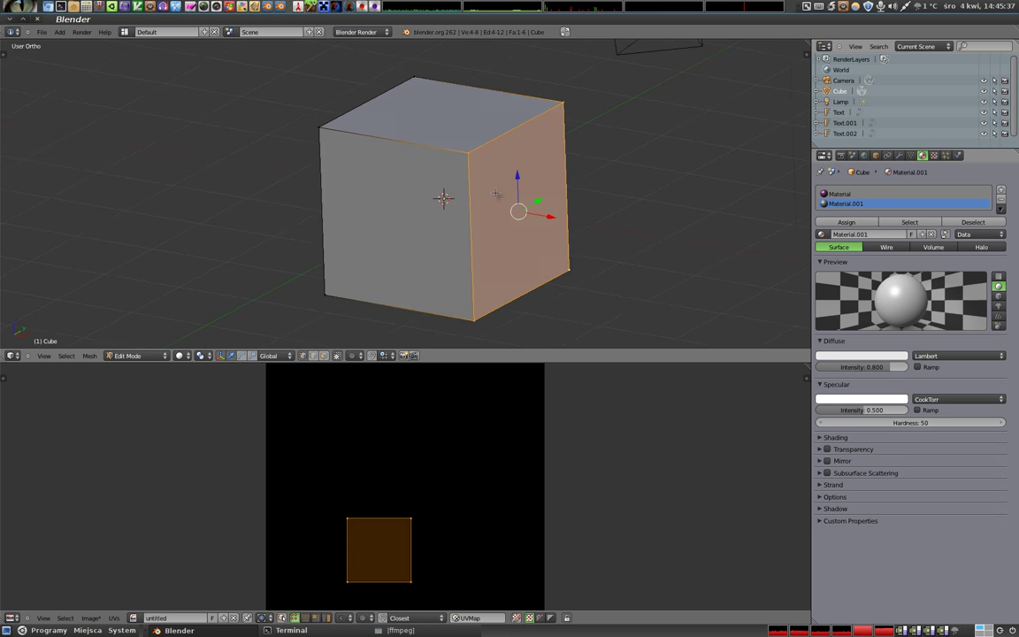
click(933, 155)
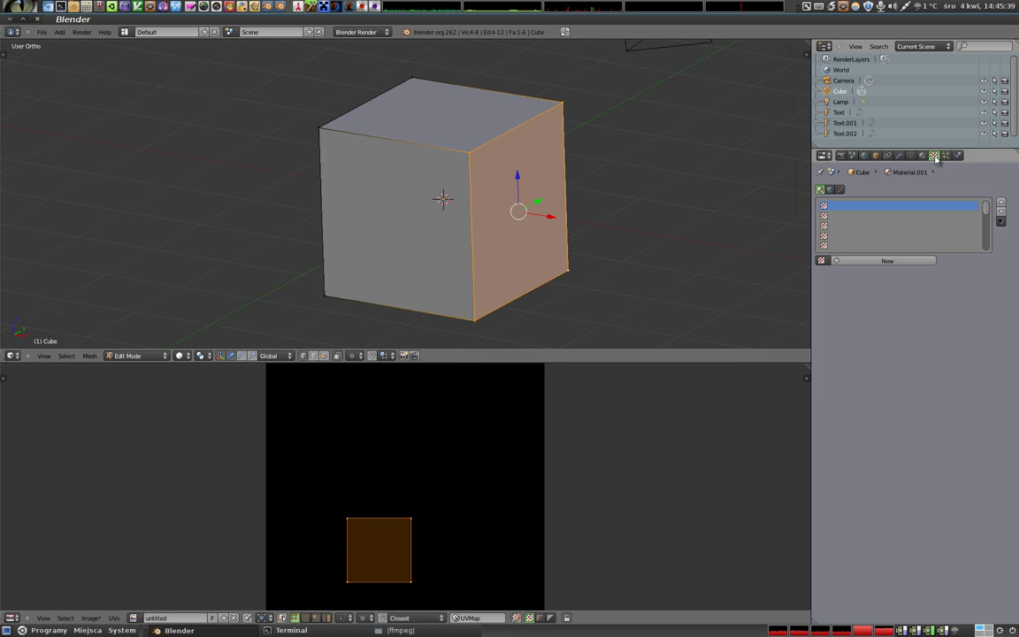
click(889, 261)
click(885, 274)
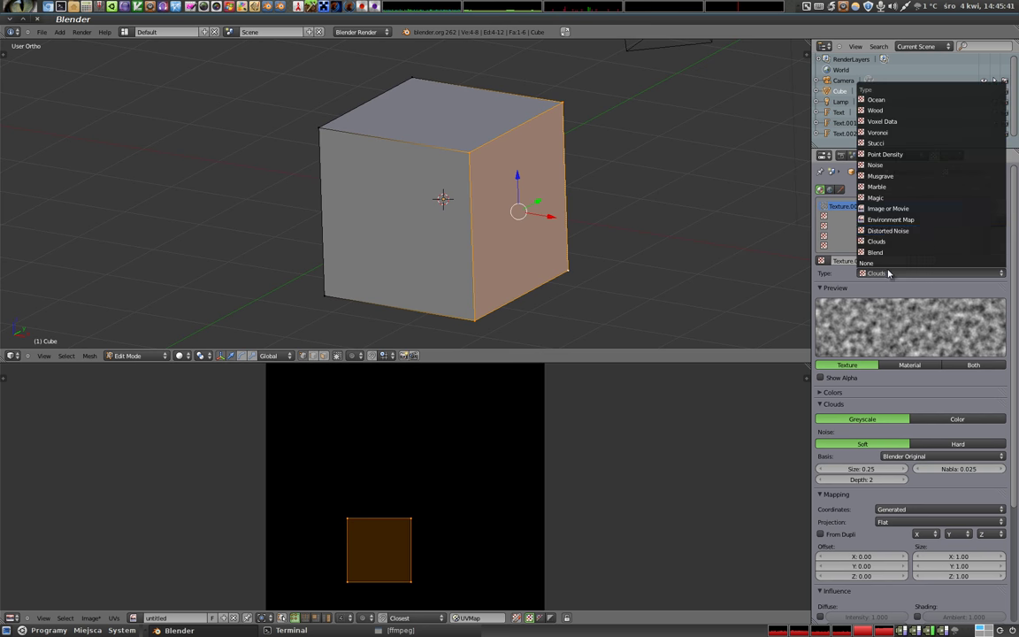
click(913, 199)
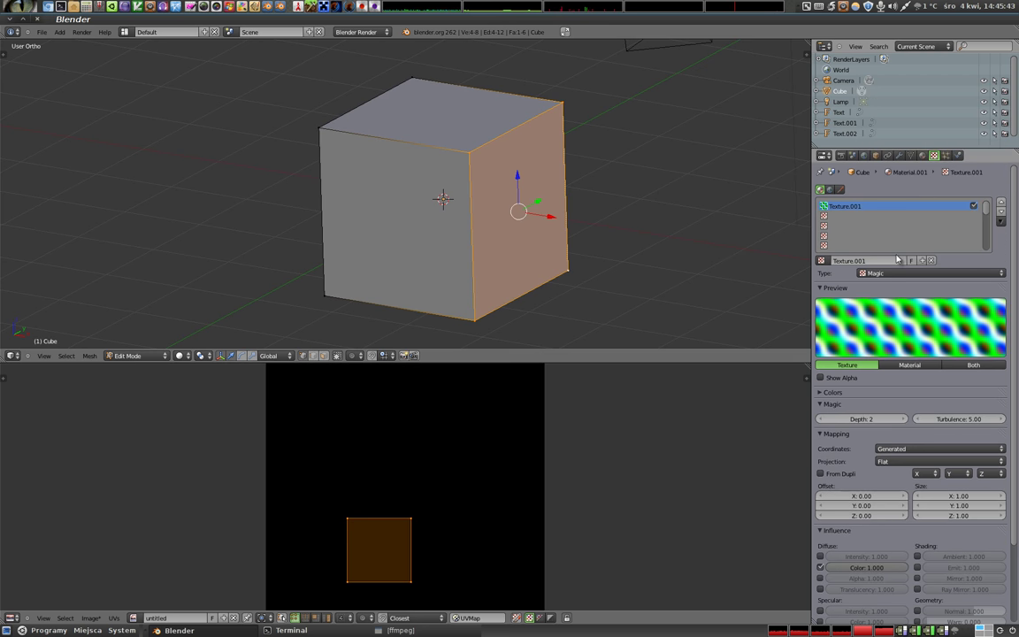
middle_drag(478, 200, 515, 221)
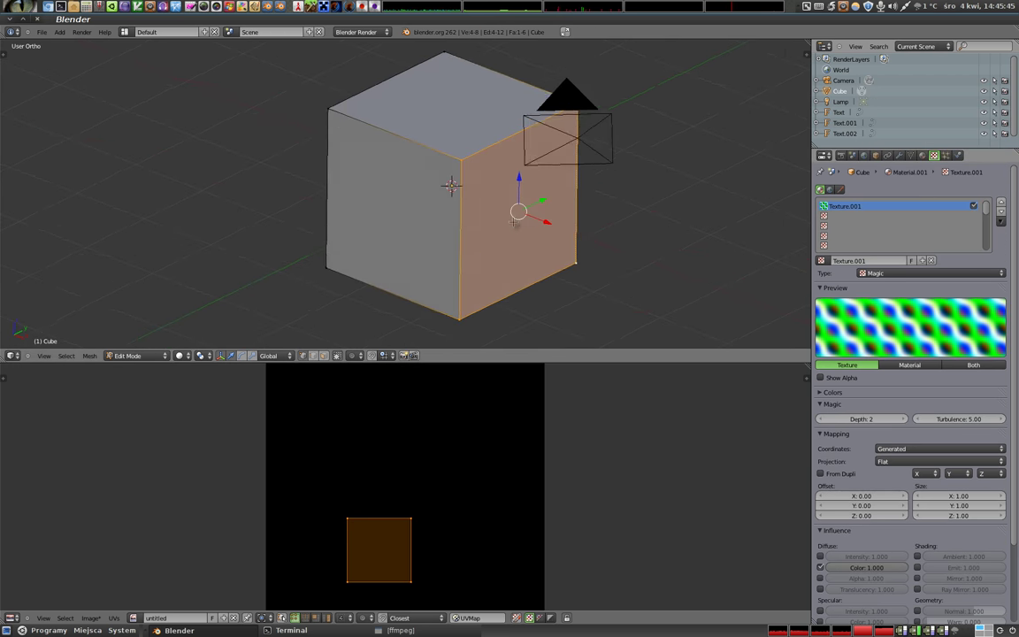
key(F12)
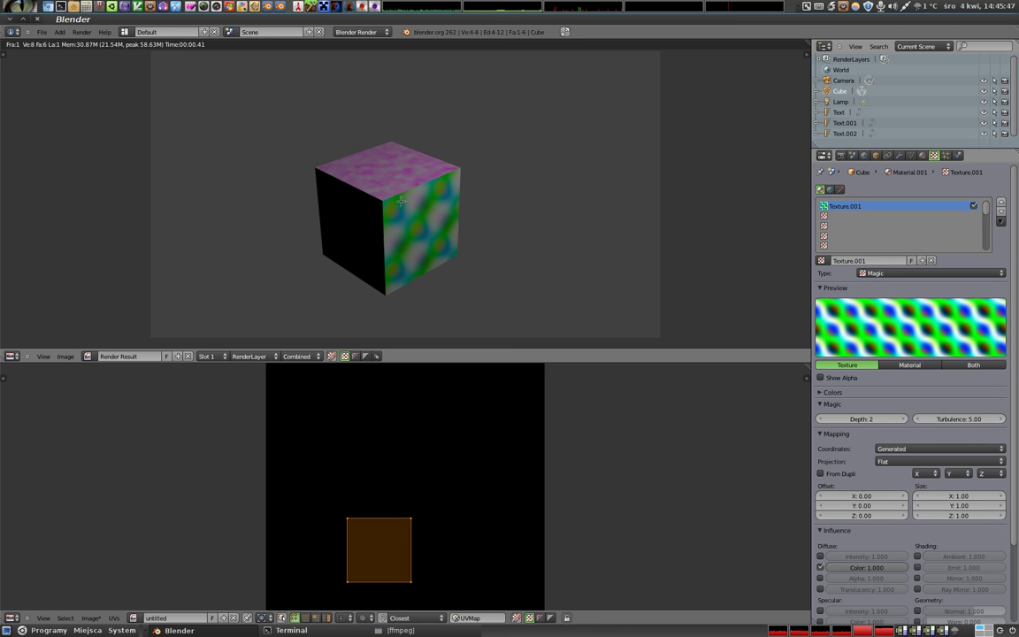
- Duplicate the lamp and place the copy to the left of the cube
key(Escape)
scroll(460, 177, down, 4)
scroll(460, 176, down, 4)
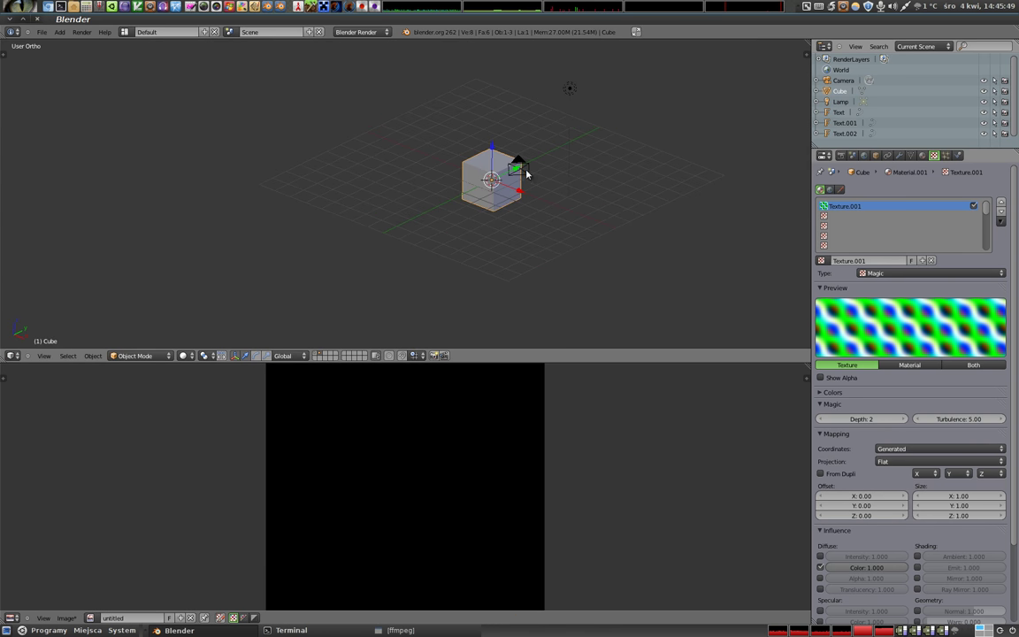
right_click(570, 88)
key(shift+d)
click(382, 256)
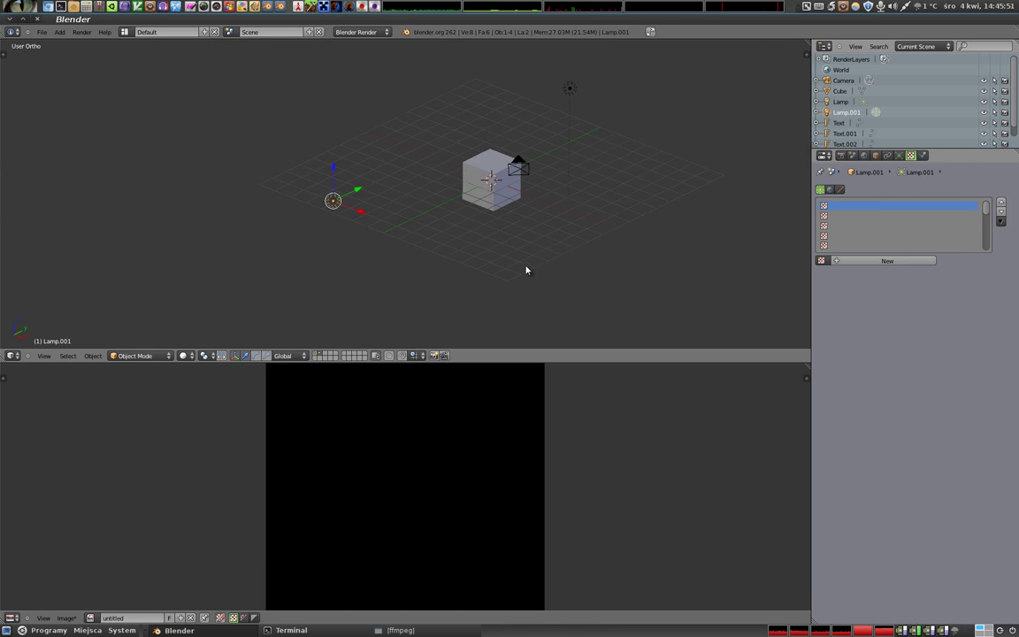
- Render with the extra lamp, then select the cube and enter Edit Mode
key(F12)
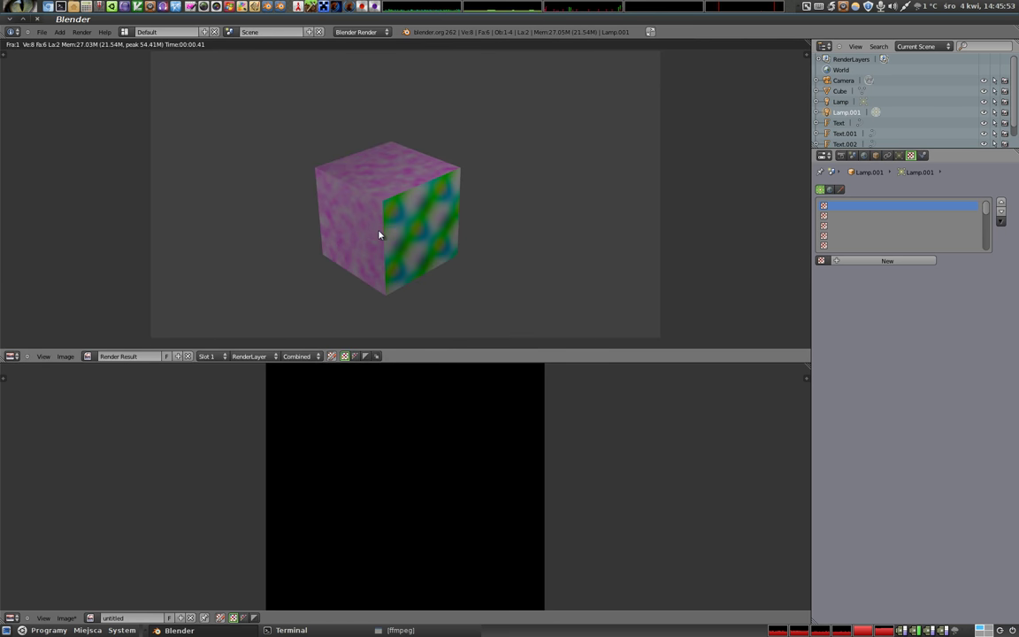
key(Escape)
scroll(402, 234, up, 3)
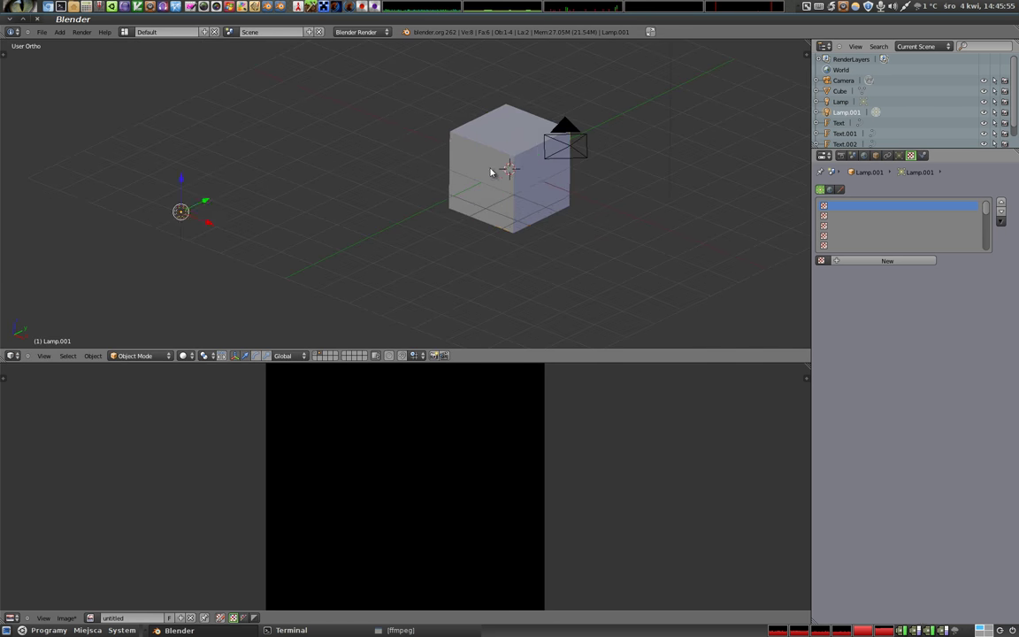
right_click(493, 170)
key(Tab)
- Select the cube's left face and assign it a new material, Material.002, in a third slot
key(a)
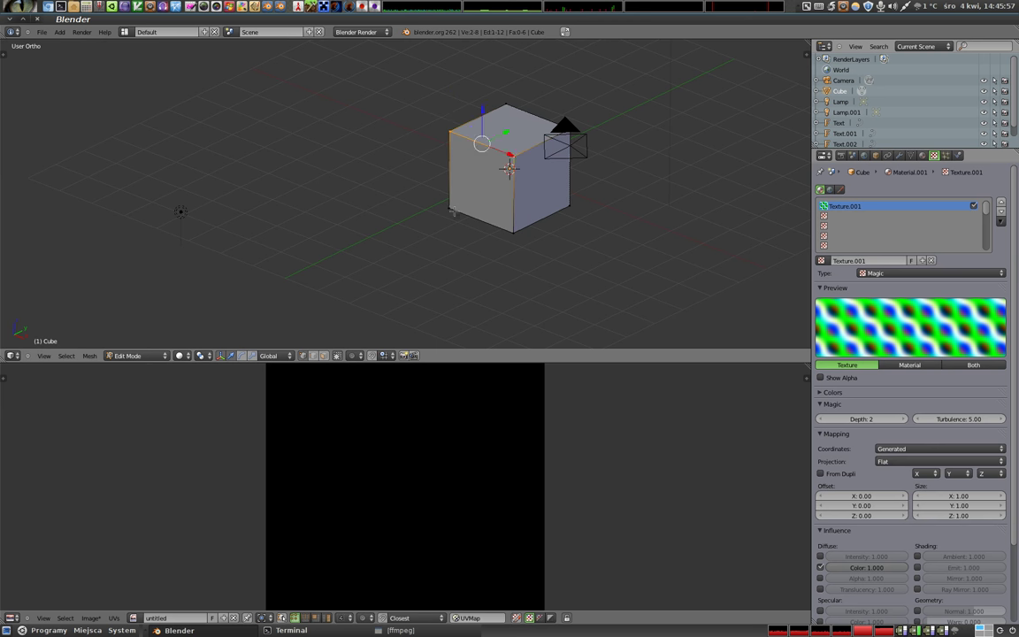
right_click(508, 223)
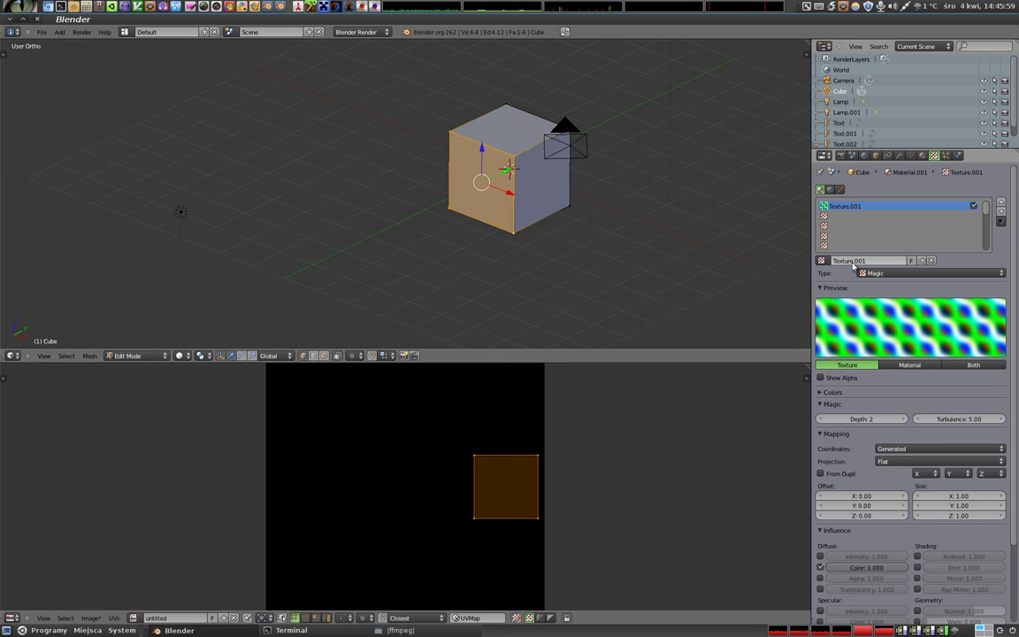
click(921, 155)
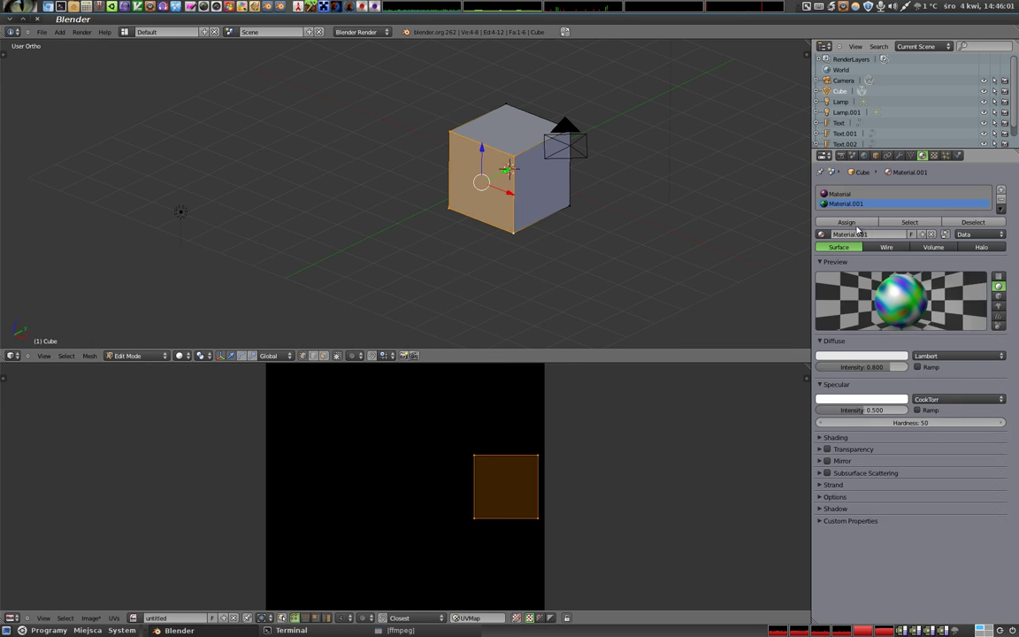
click(1000, 189)
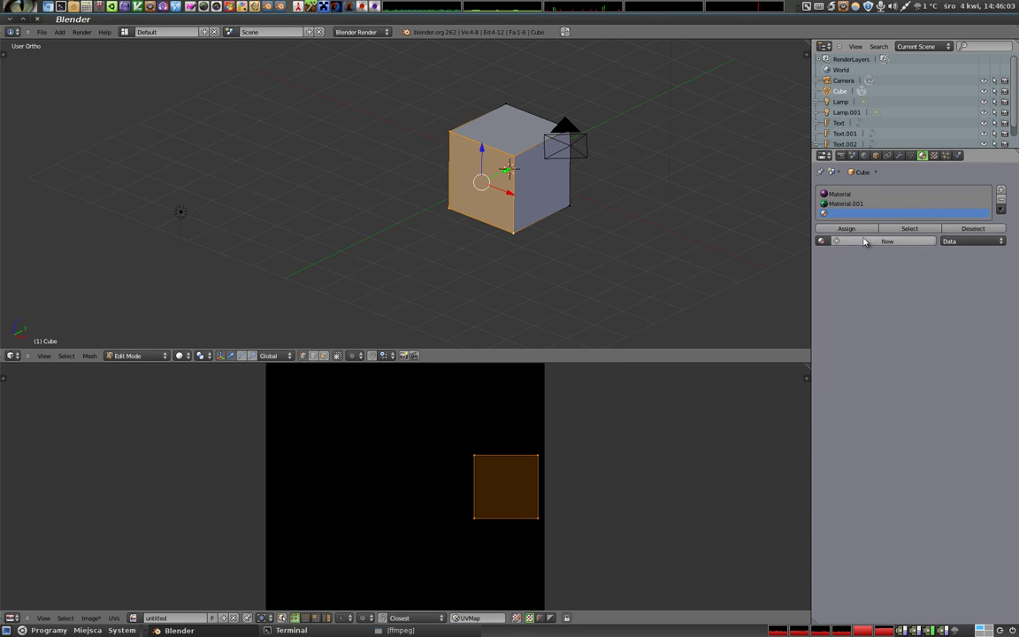
click(879, 241)
click(849, 229)
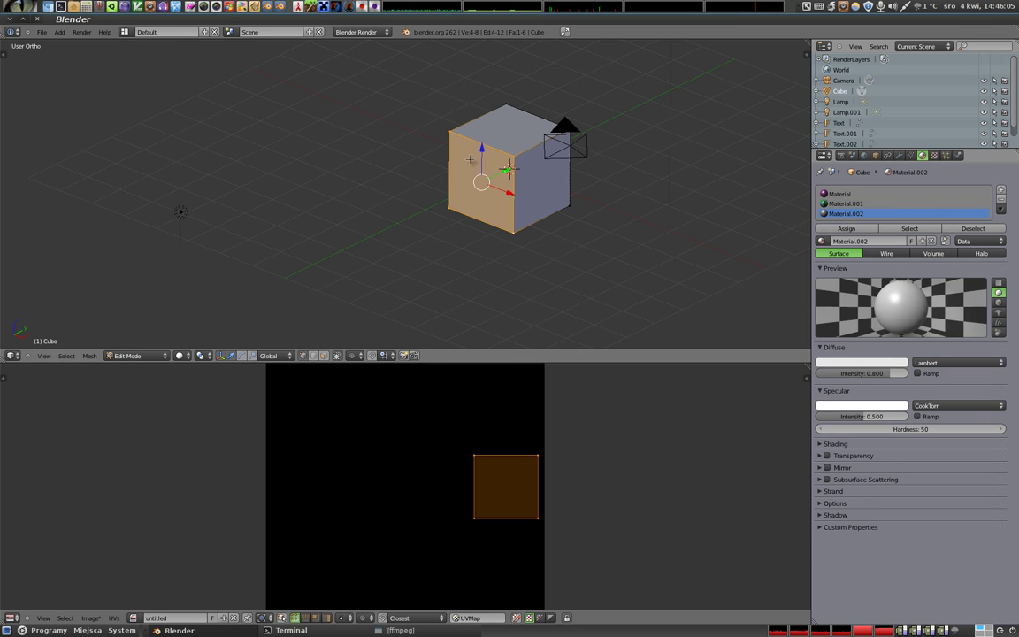
- Set Material.002's diffuse colour to purple, render, and leave Edit Mode
click(858, 365)
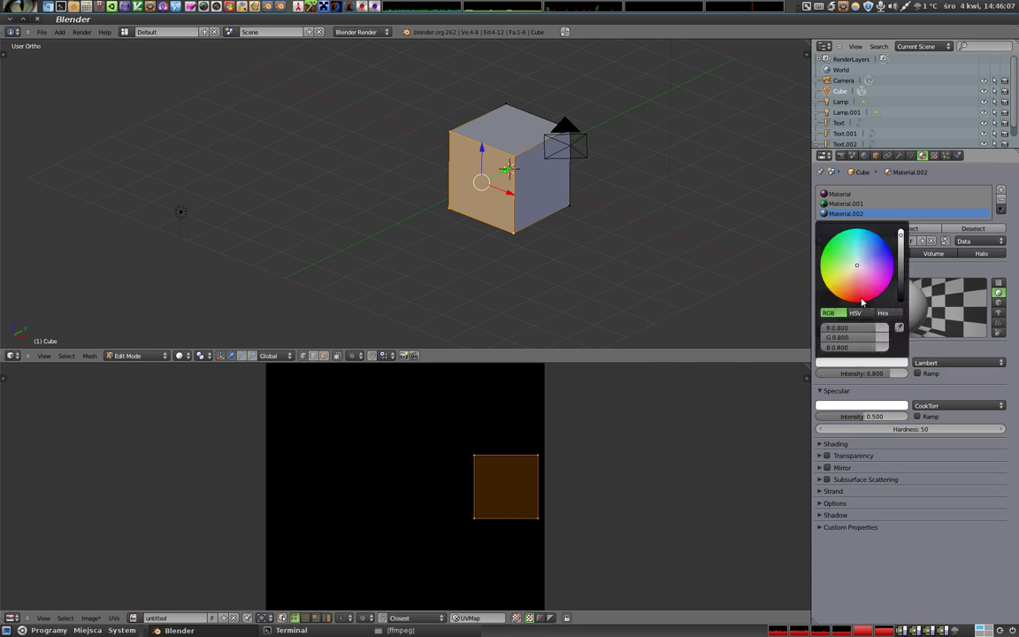
click(826, 255)
drag(826, 255, 890, 250)
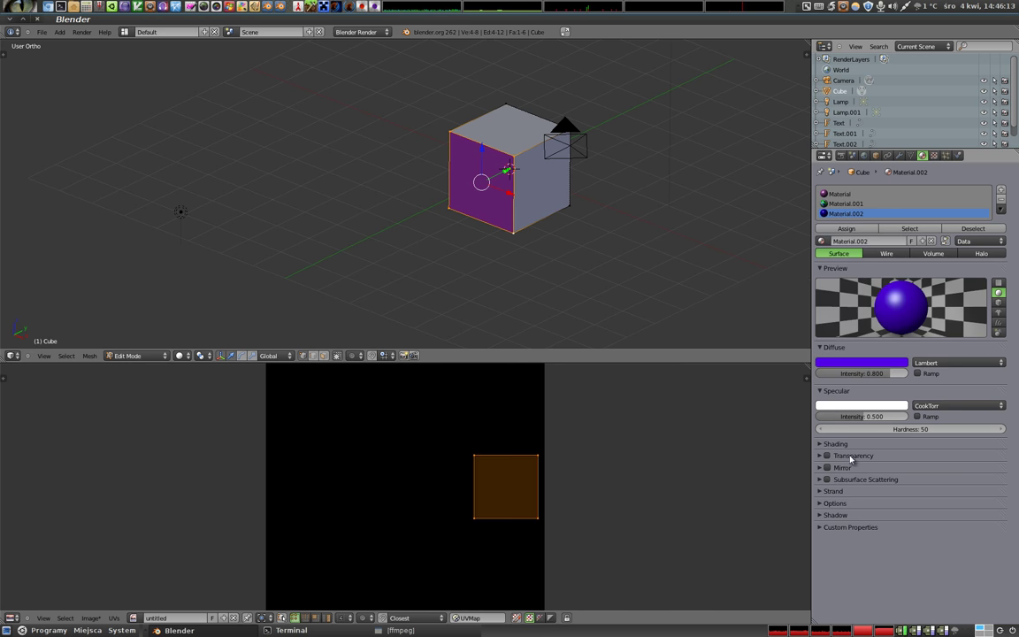
key(F12)
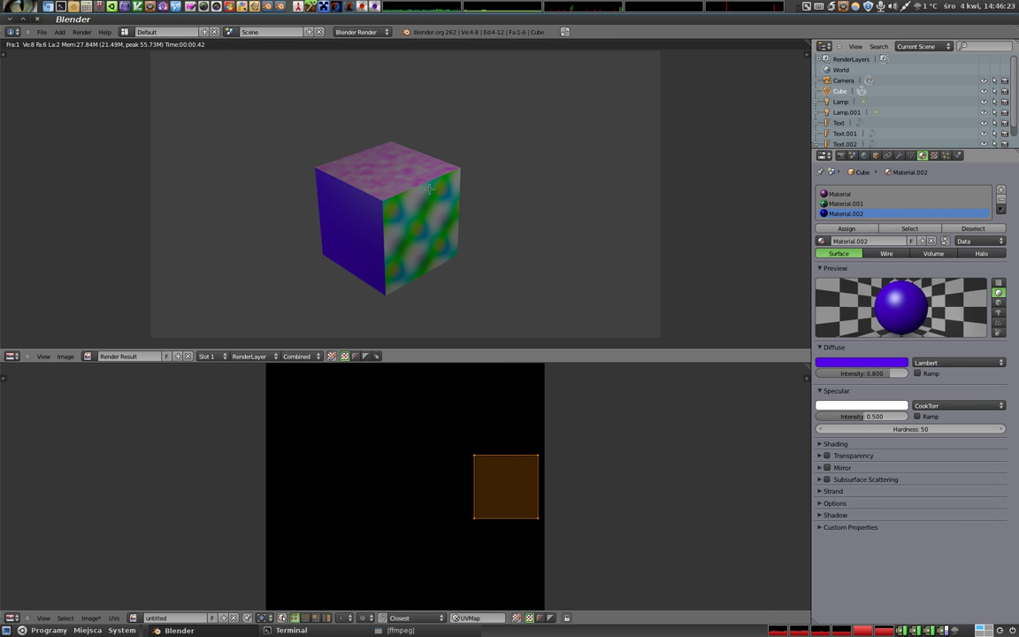
key(Tab)
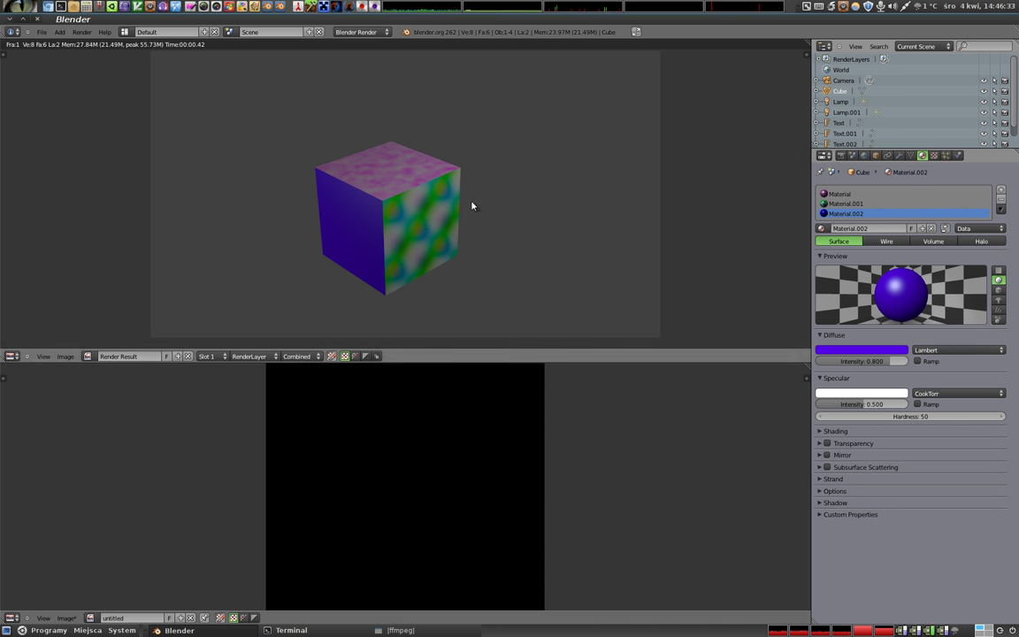
- In the render settings' Bake panel, set the bake mode to Textures
key(Escape)
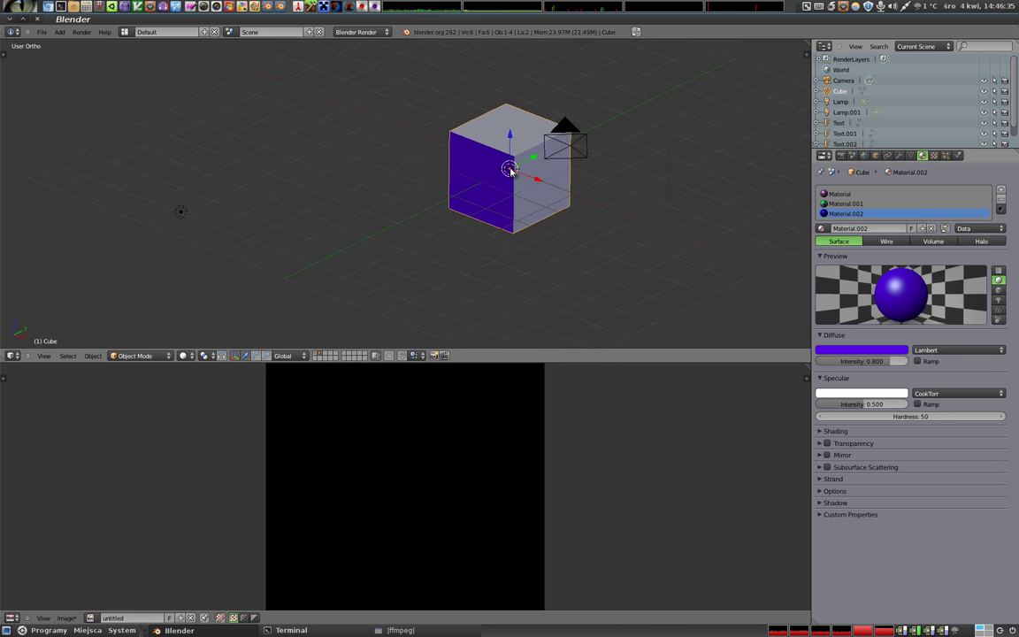
middle_drag(458, 151, 455, 203)
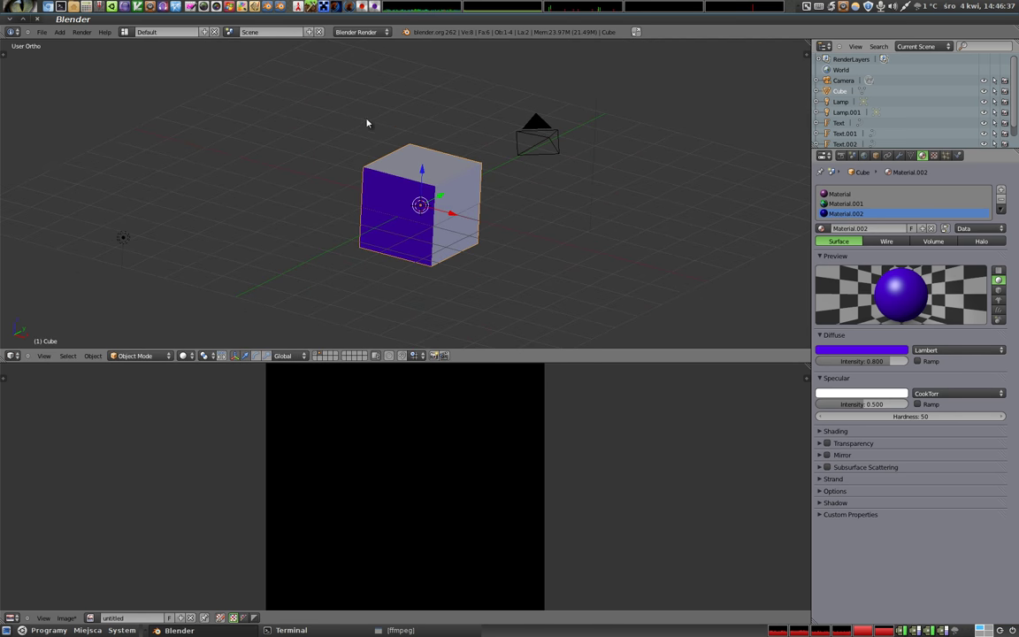
middle_drag(390, 155, 316, 96)
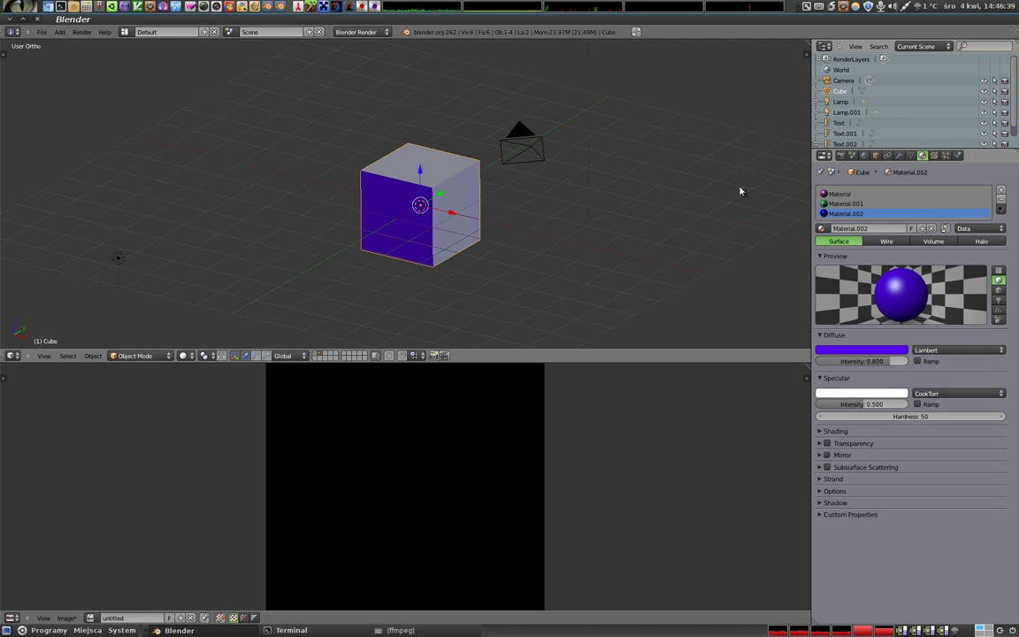
click(840, 155)
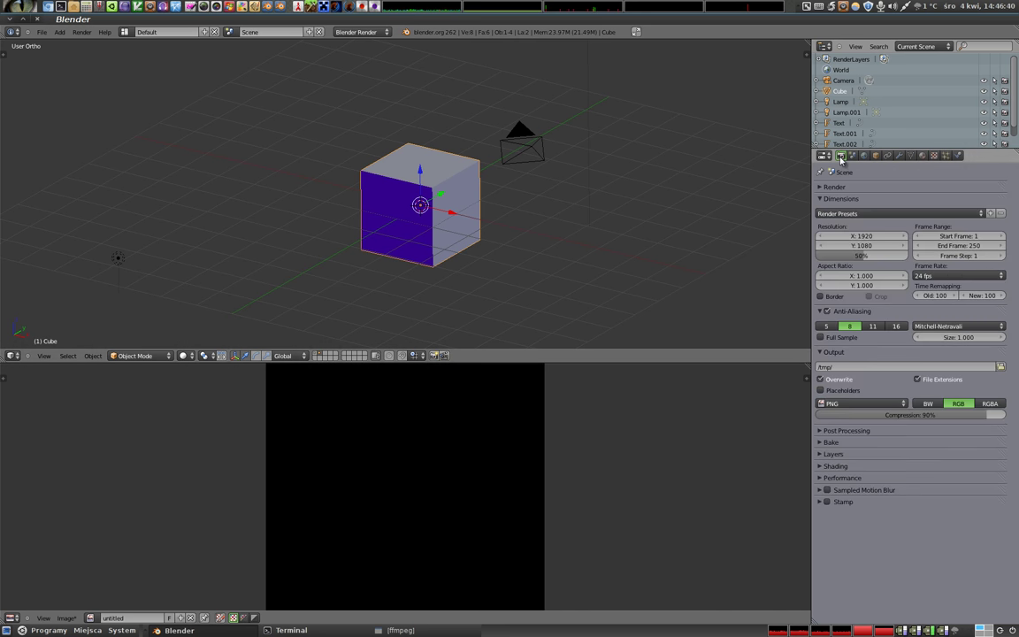
click(824, 443)
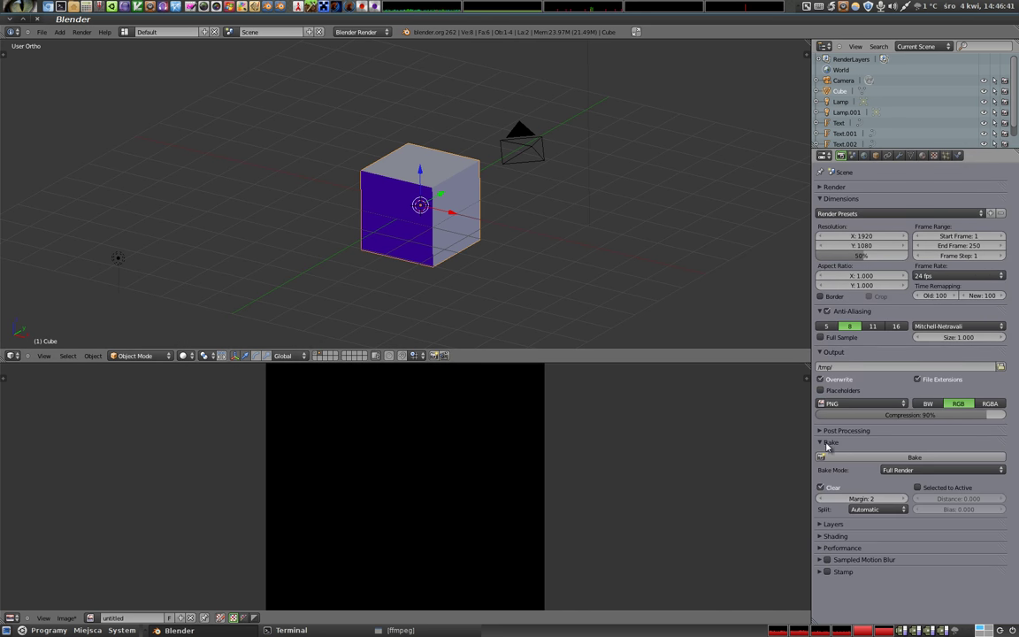
click(894, 473)
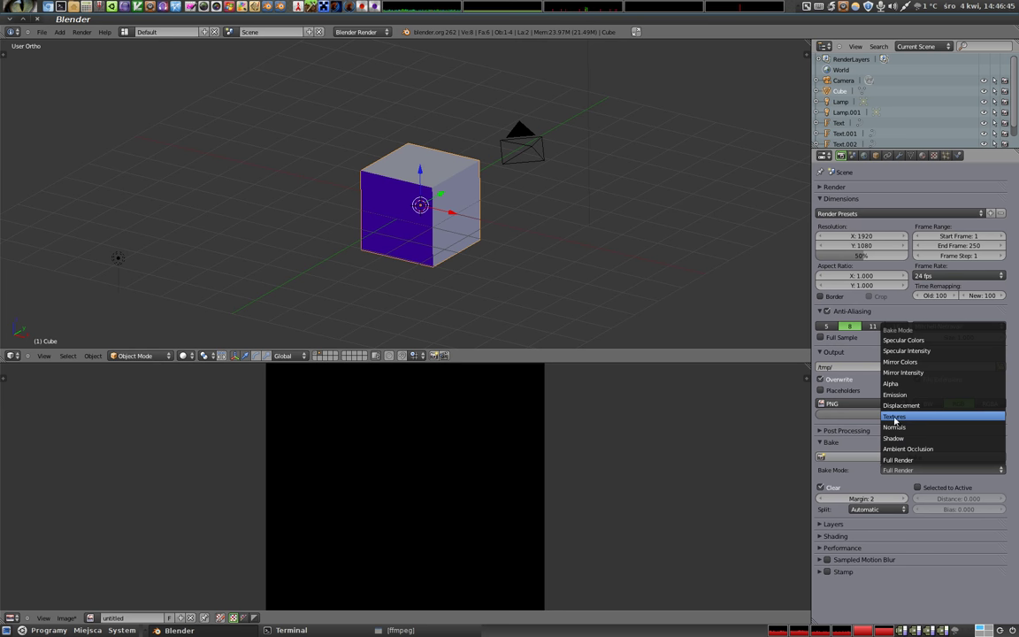
click(912, 417)
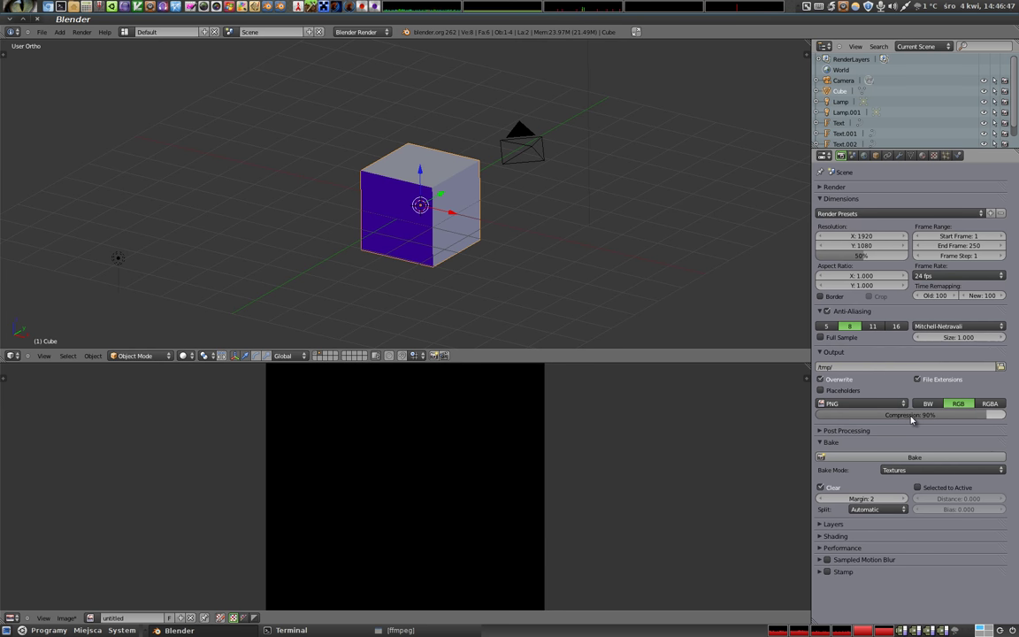
- Select all of the cube's faces in Edit Mode and return to Object Mode
key(Tab)
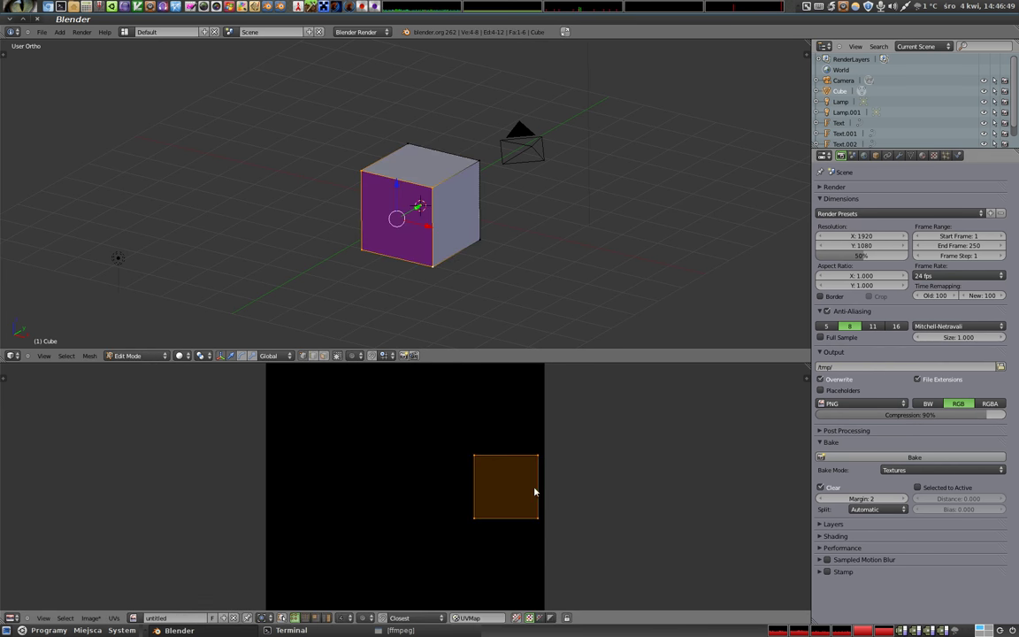
key(a)
key(a)
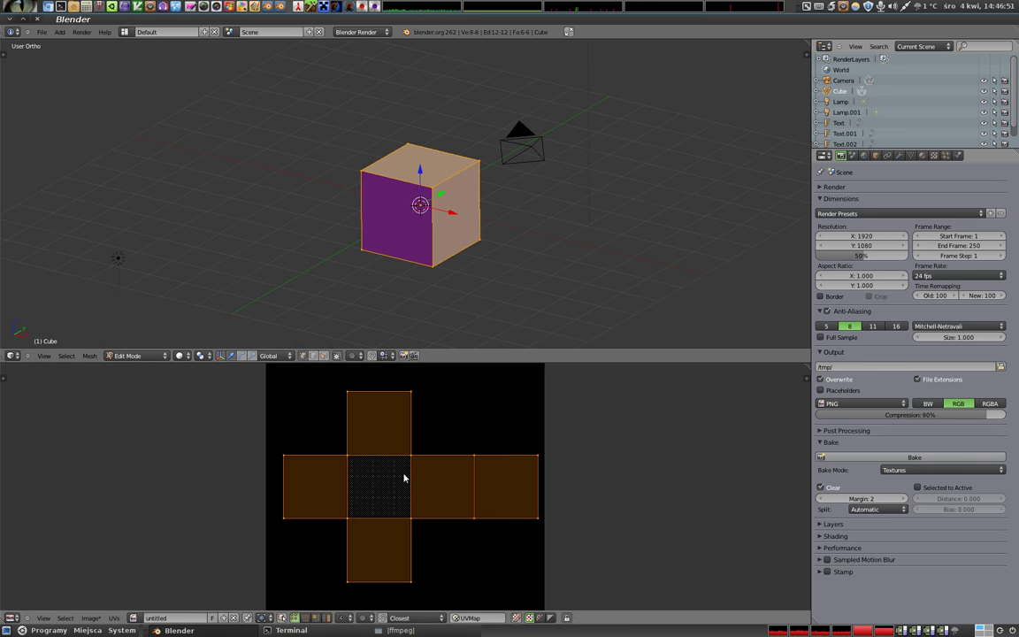
key(Tab)
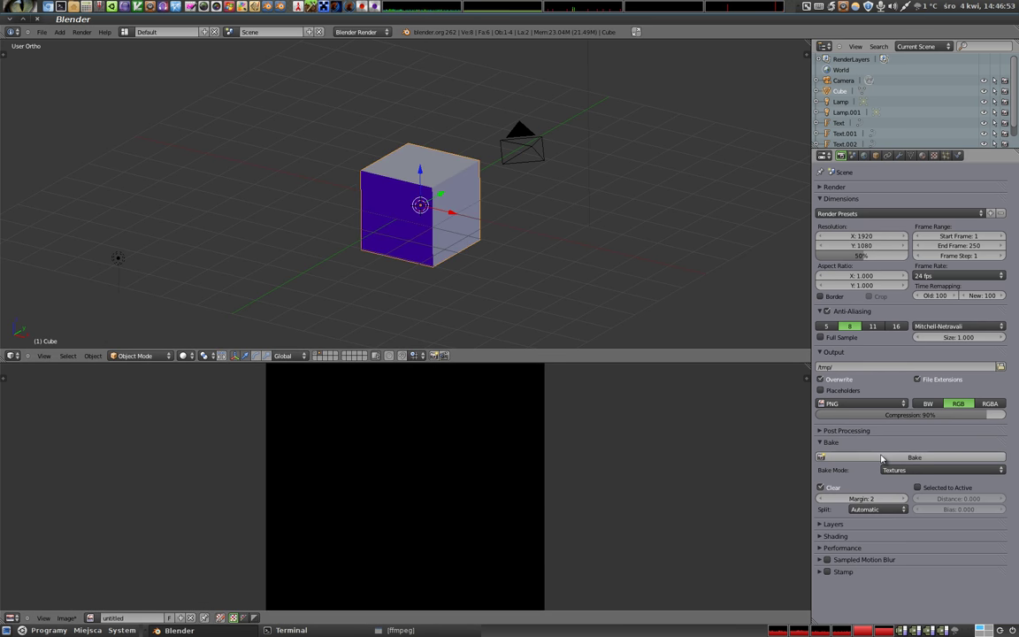
- Bake Textures into the untitled image, giving pink clouds, a Magic face and a purple face
click(875, 457)
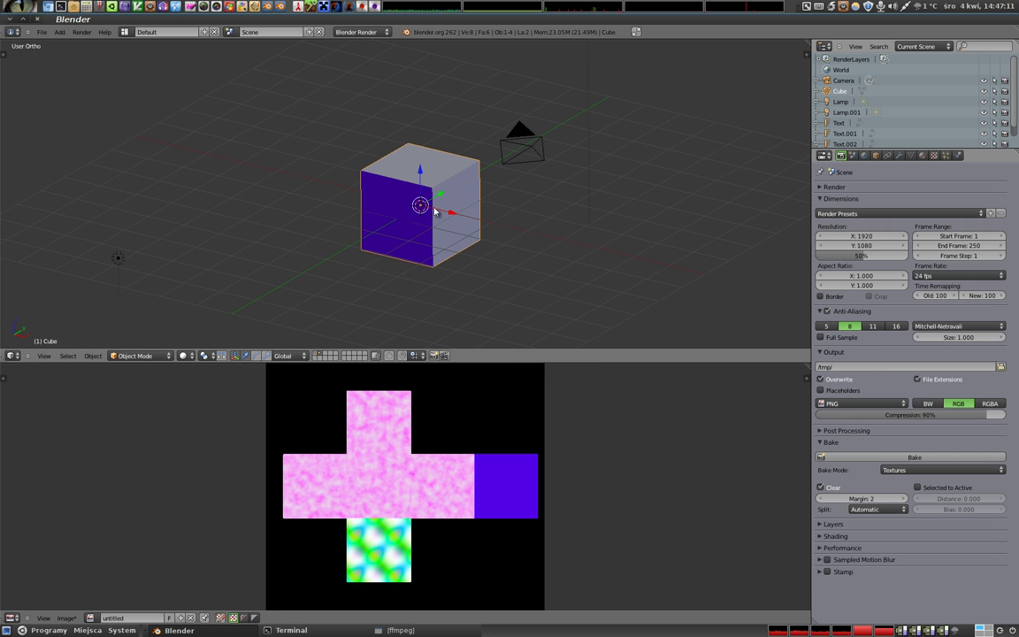
scroll(439, 210, up, 1)
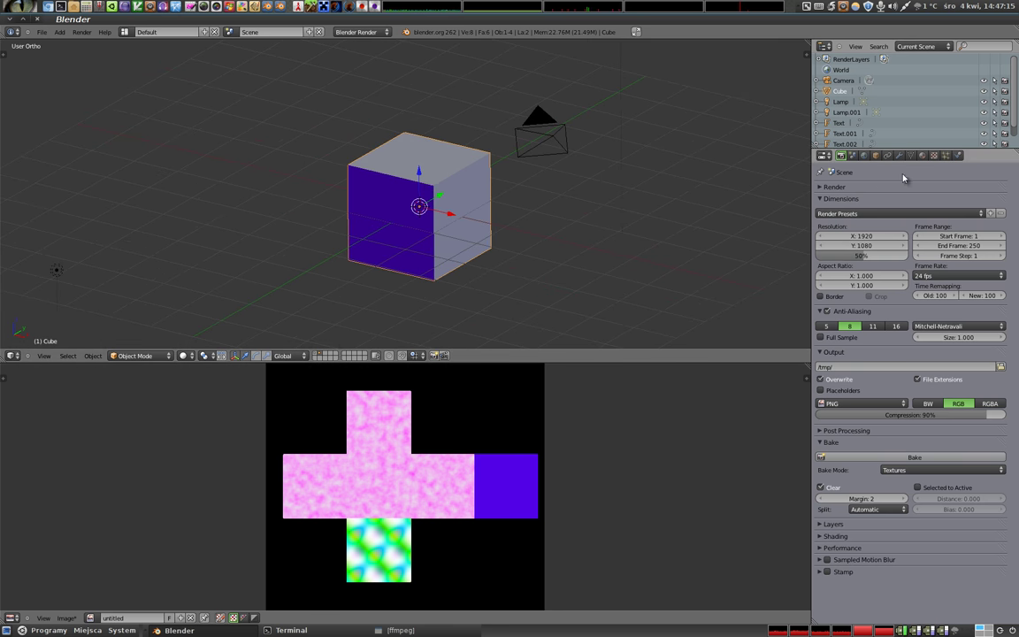
- Unlink the Clouds texture from the first material, Material
click(923, 155)
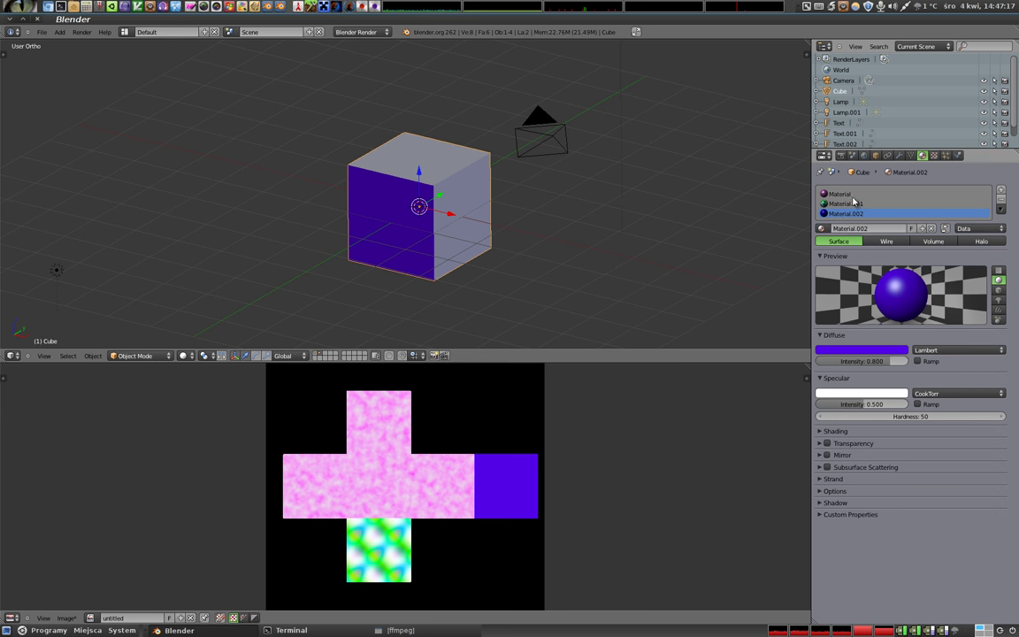
click(849, 203)
click(856, 214)
click(854, 204)
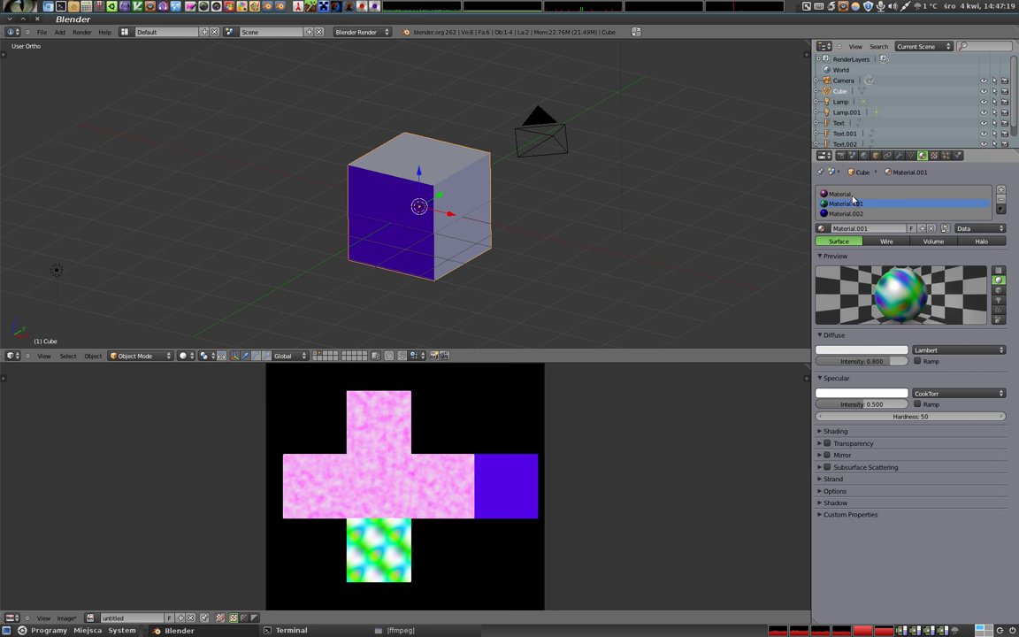
click(854, 195)
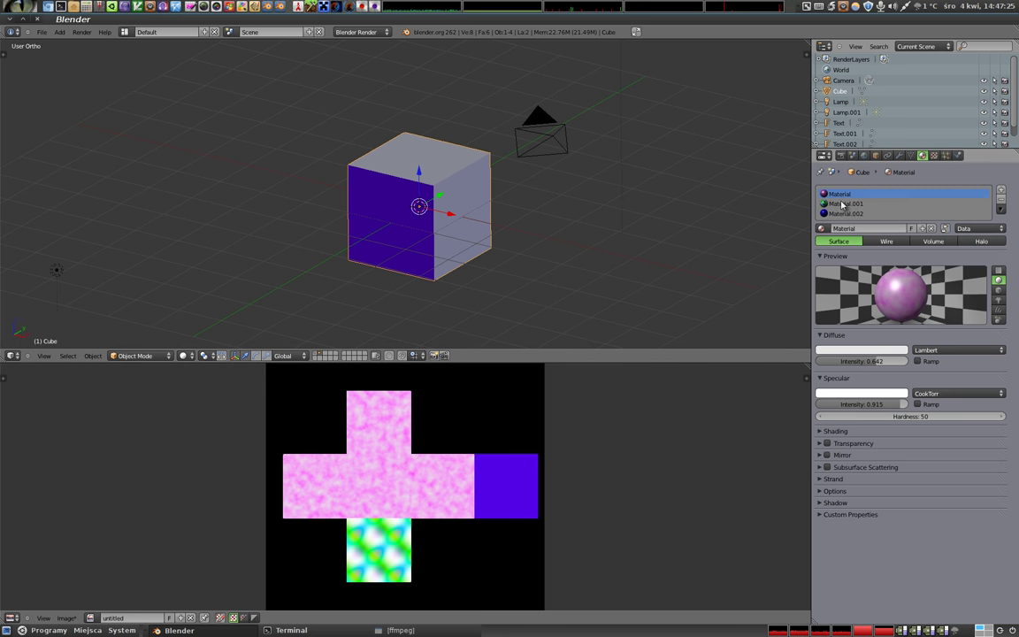
click(933, 155)
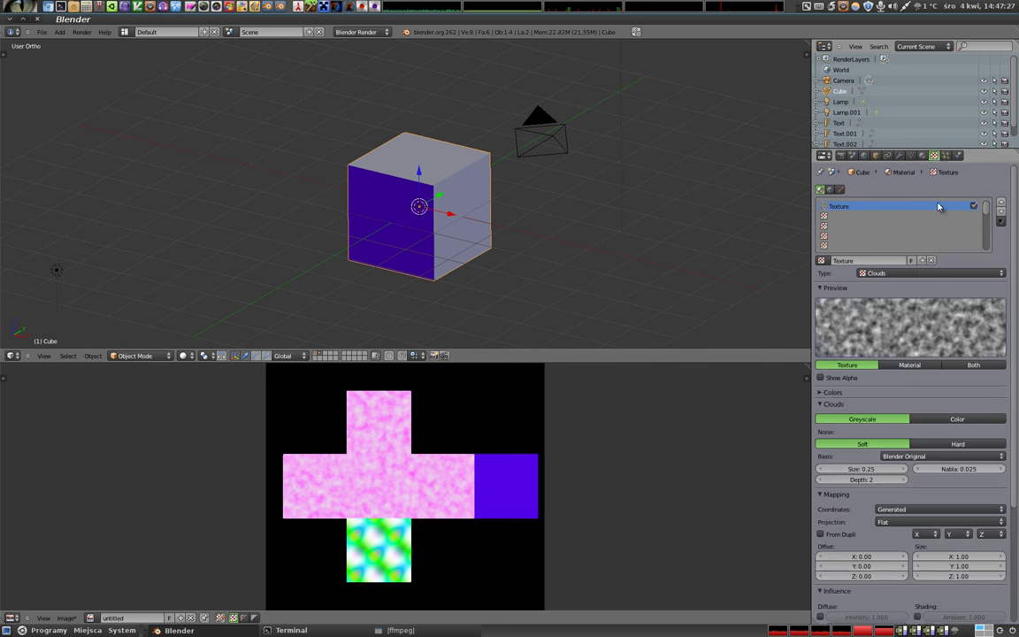
click(973, 206)
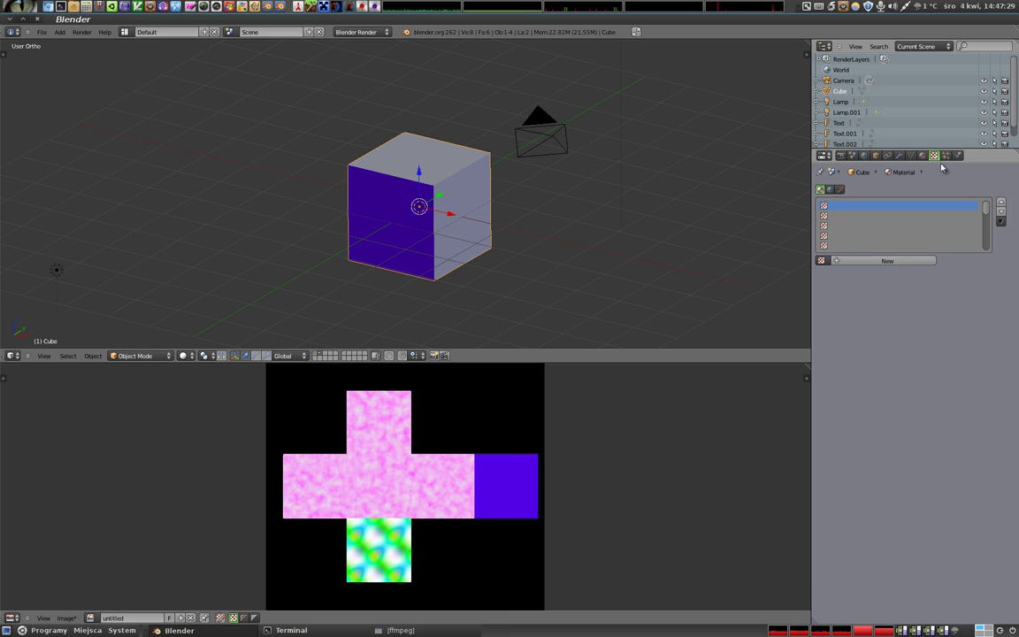
- Unlink the Magic texture from Material.001, reselect Material, and enter Edit Mode
click(923, 156)
click(911, 205)
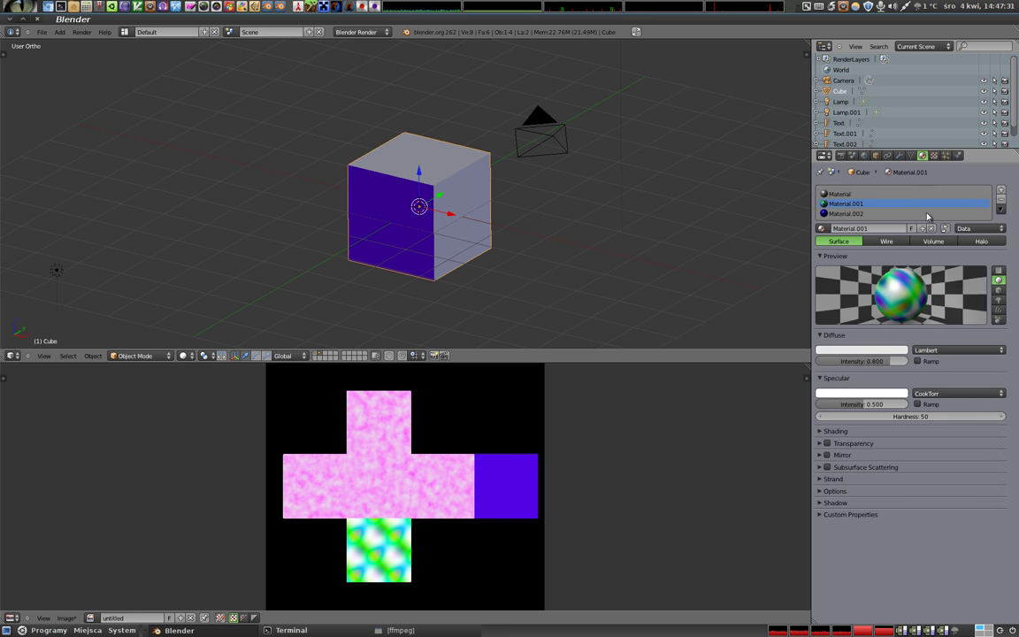
click(935, 156)
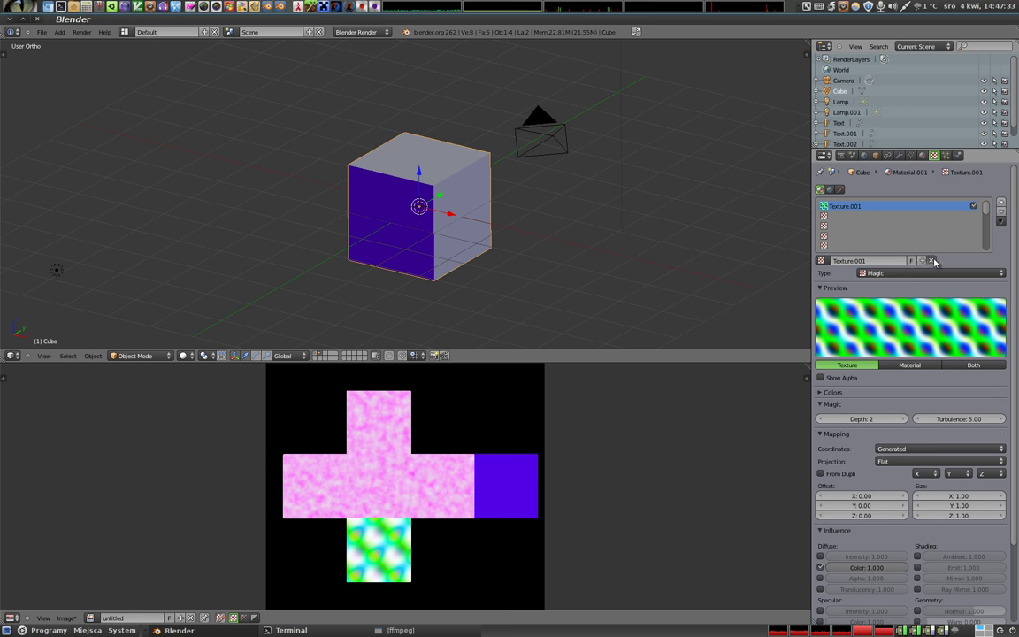
click(922, 155)
click(895, 215)
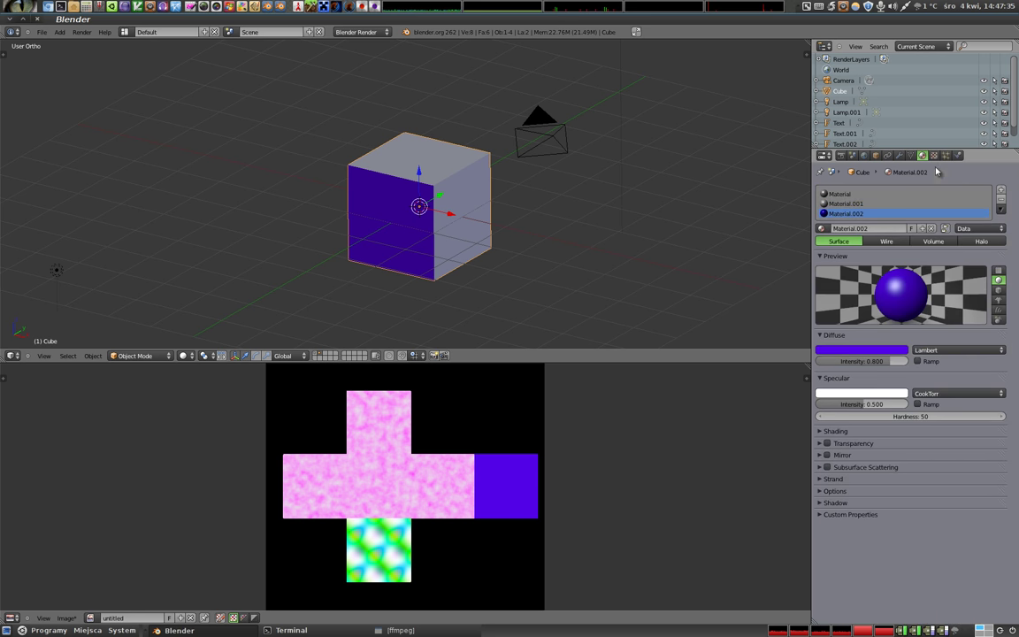
click(934, 157)
click(922, 155)
click(869, 194)
key(Tab)
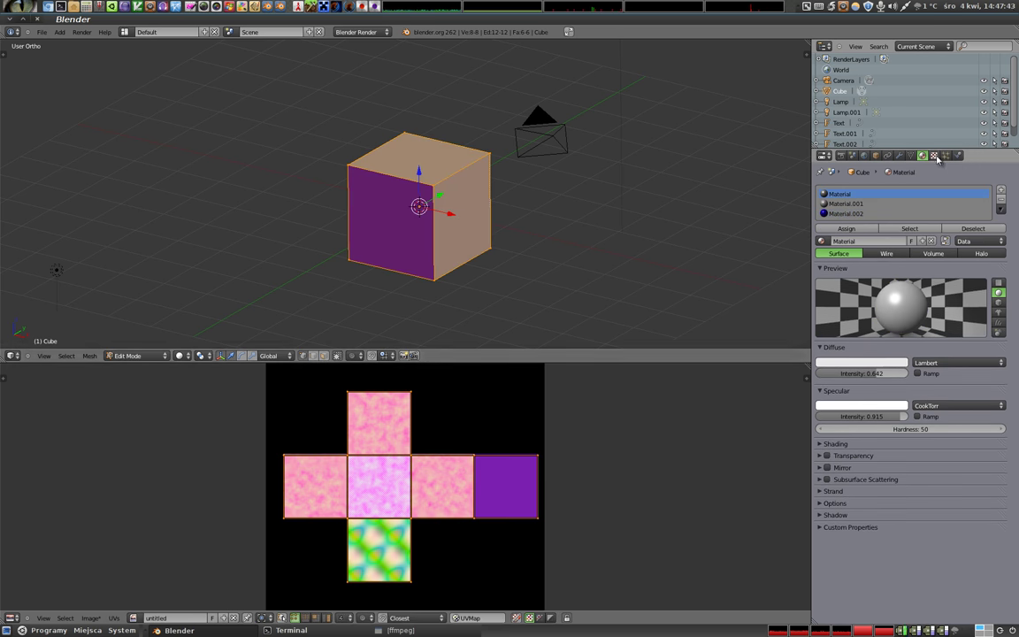
- In Object Data's UV Maps list, rename the cube's UVMap to mapa-do-wypiekania
click(909, 156)
click(819, 253)
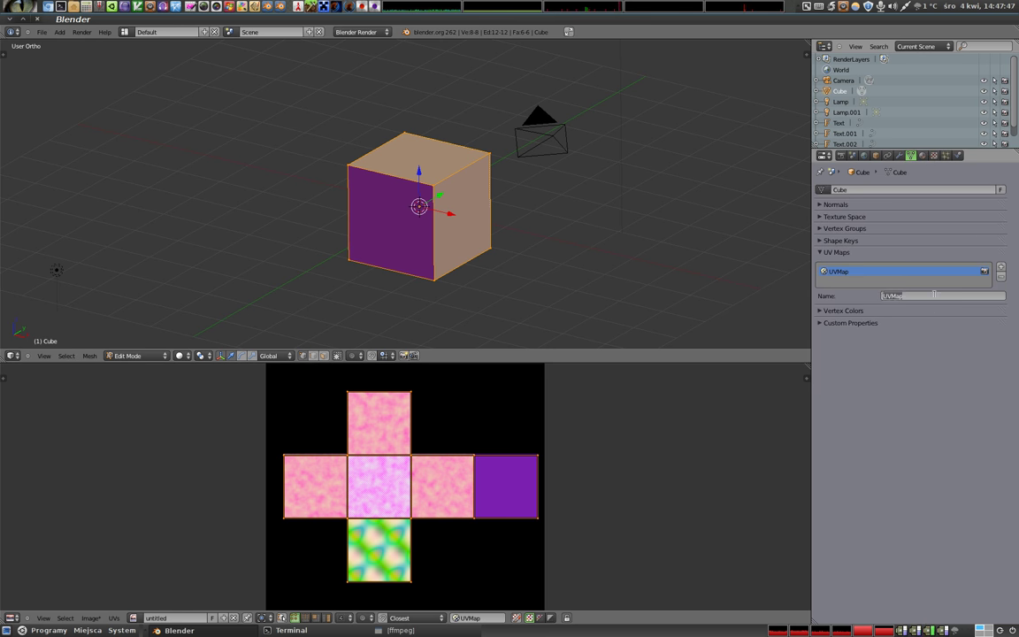
text(mapa-do-wypiekania)
key(Return)
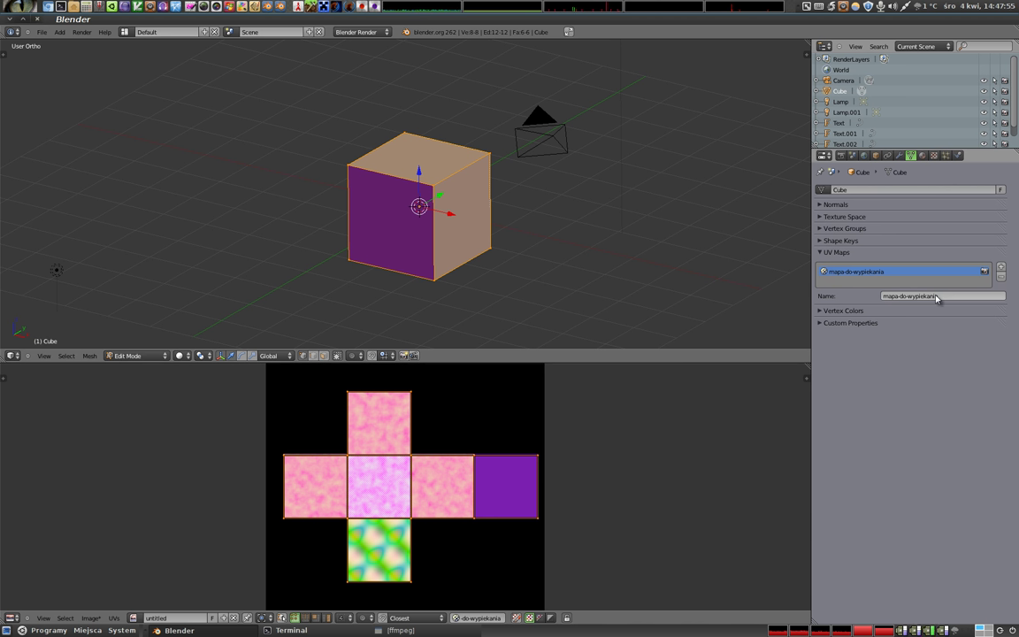
- Add a second UV map, UVMap, and unwrap the cube into it with Lightmap Pack
click(999, 266)
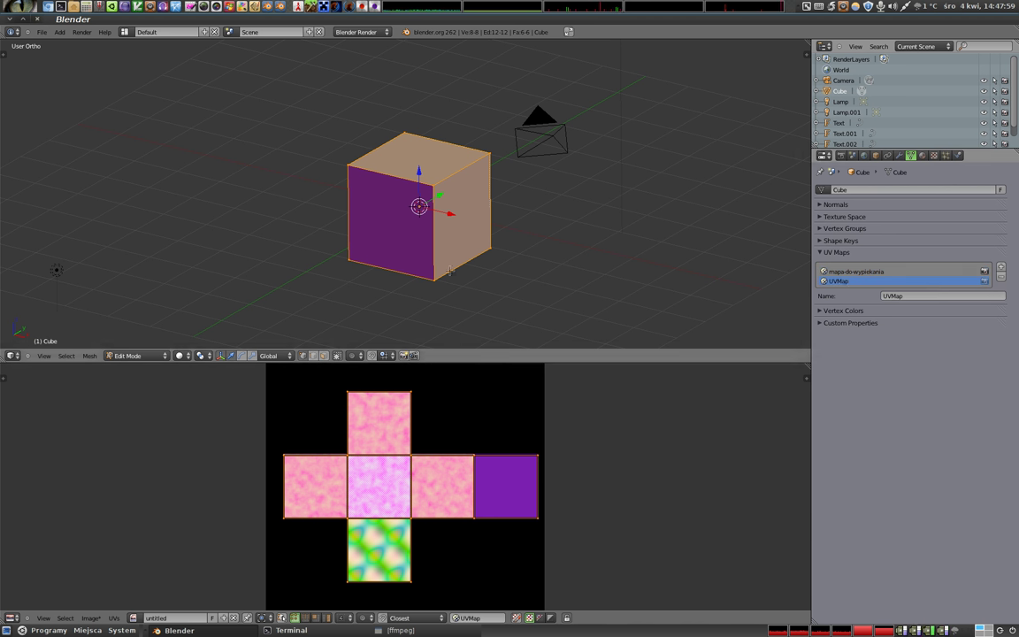
key(u)
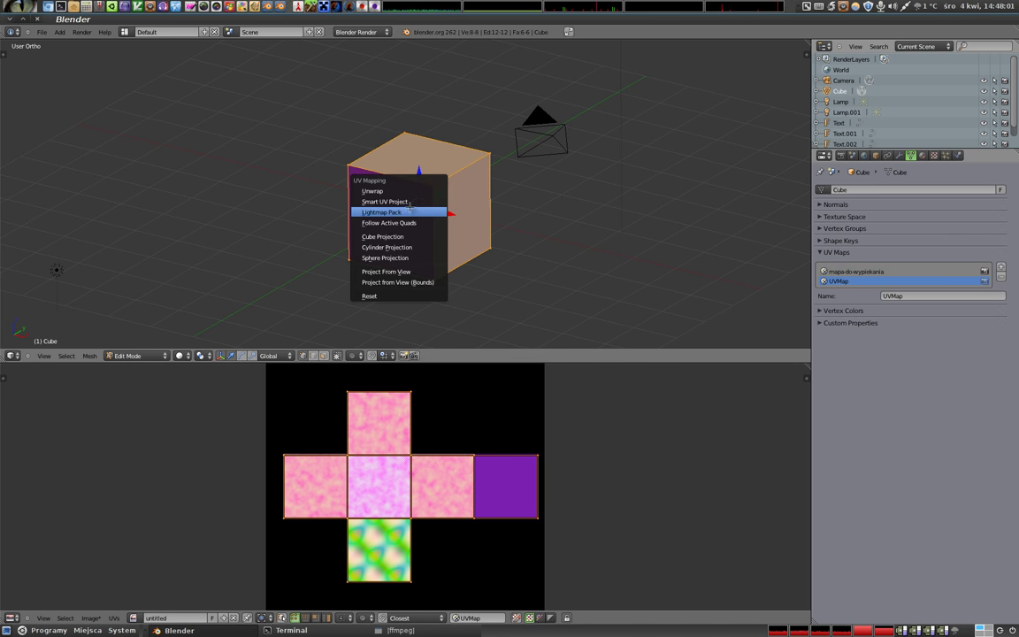
click(370, 201)
click(411, 256)
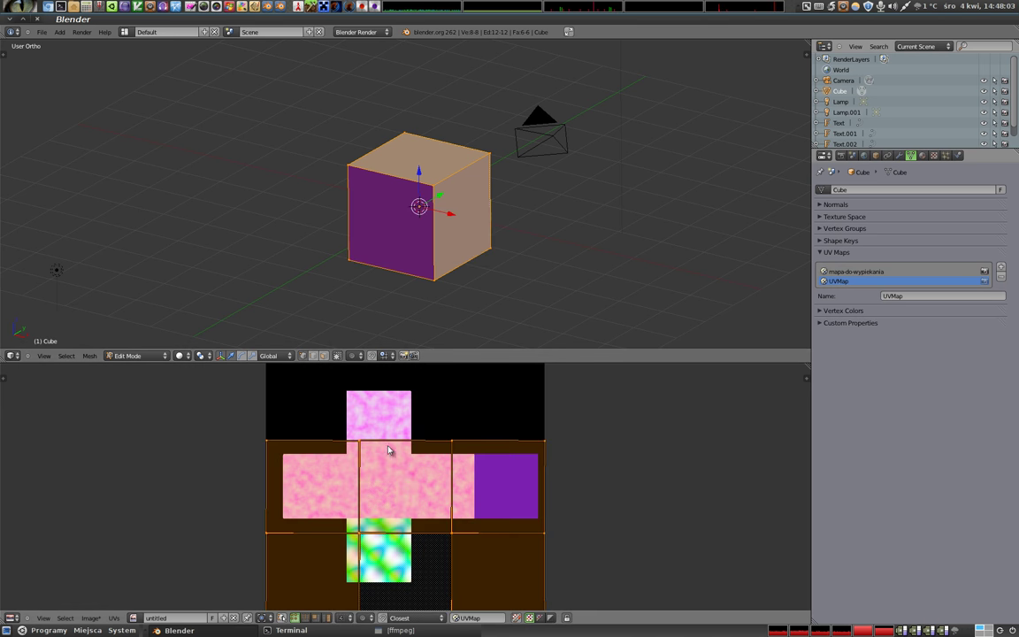
scroll(389, 450, down, 1)
scroll(401, 540, down, 1)
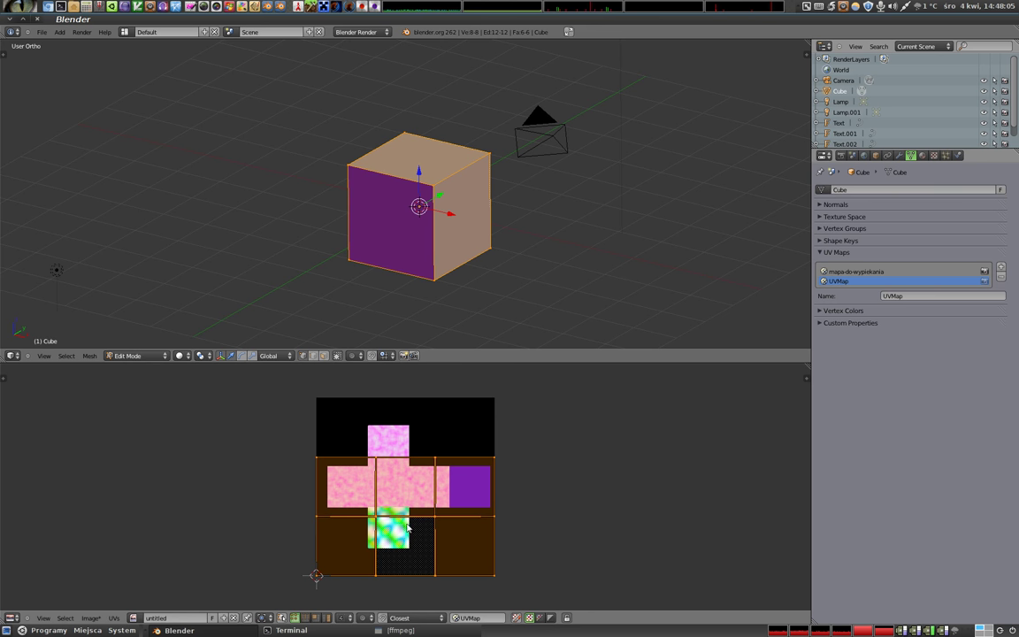
middle_drag(400, 540, 404, 511)
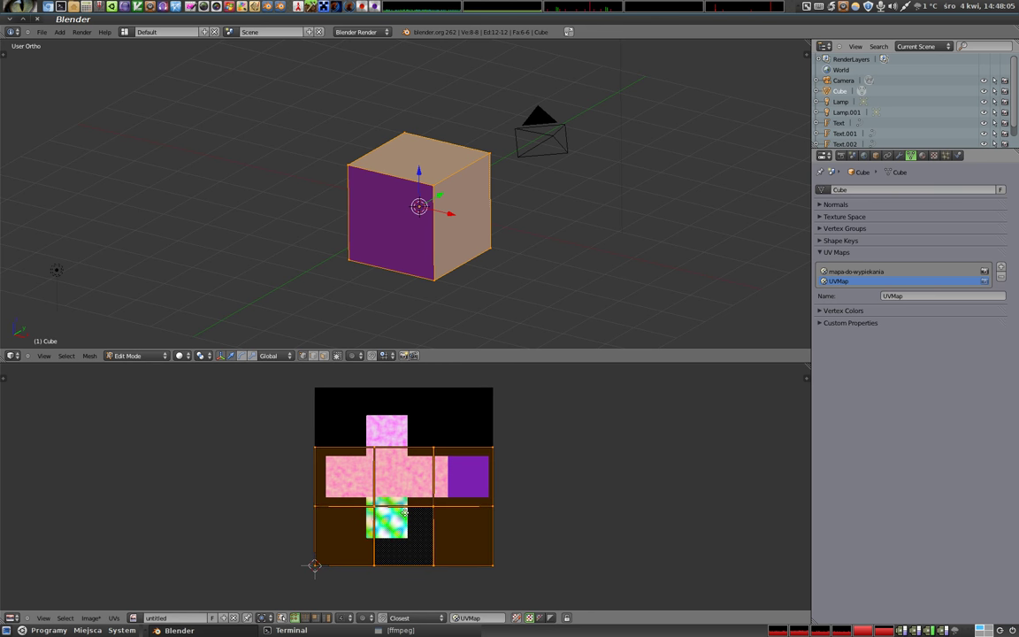
- Open WoodRough0110_2_M.jpg from the TEX/wood folder in the UV editor
click(91, 618)
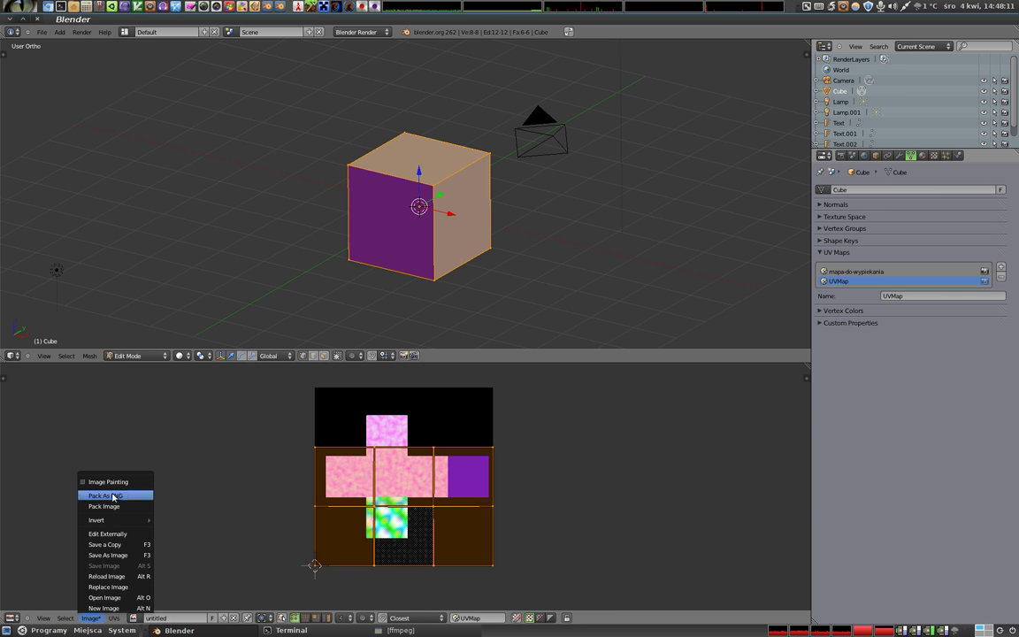
click(99, 597)
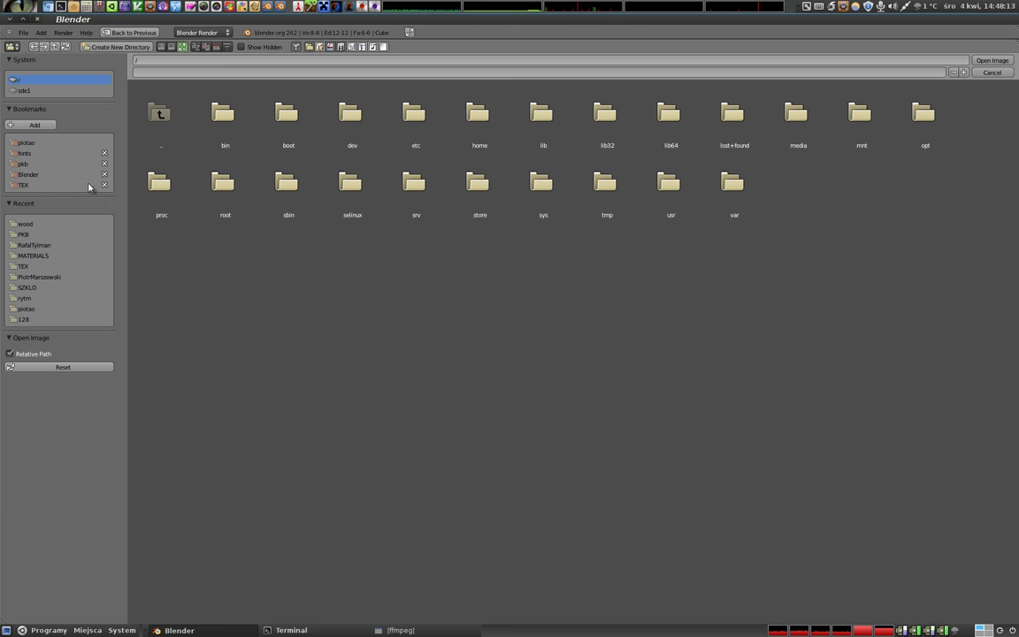
click(23, 185)
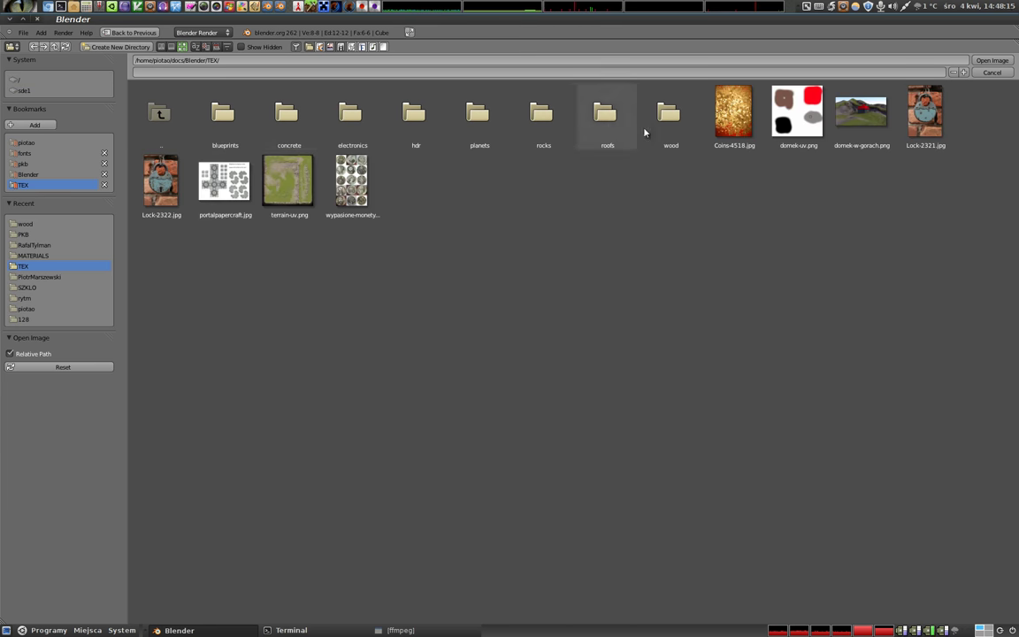
click(669, 113)
click(536, 119)
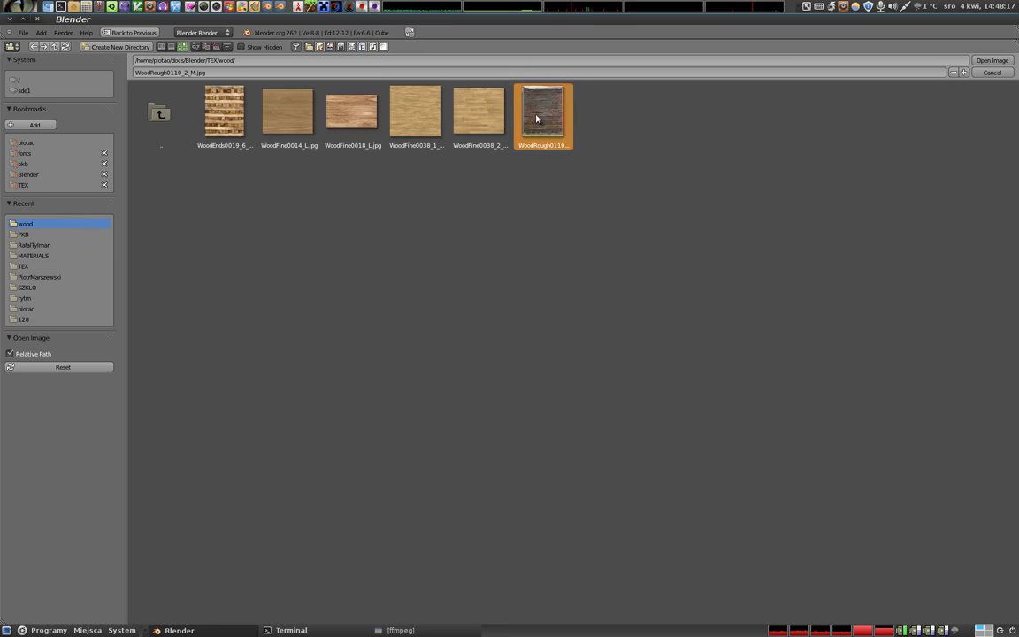
click(991, 60)
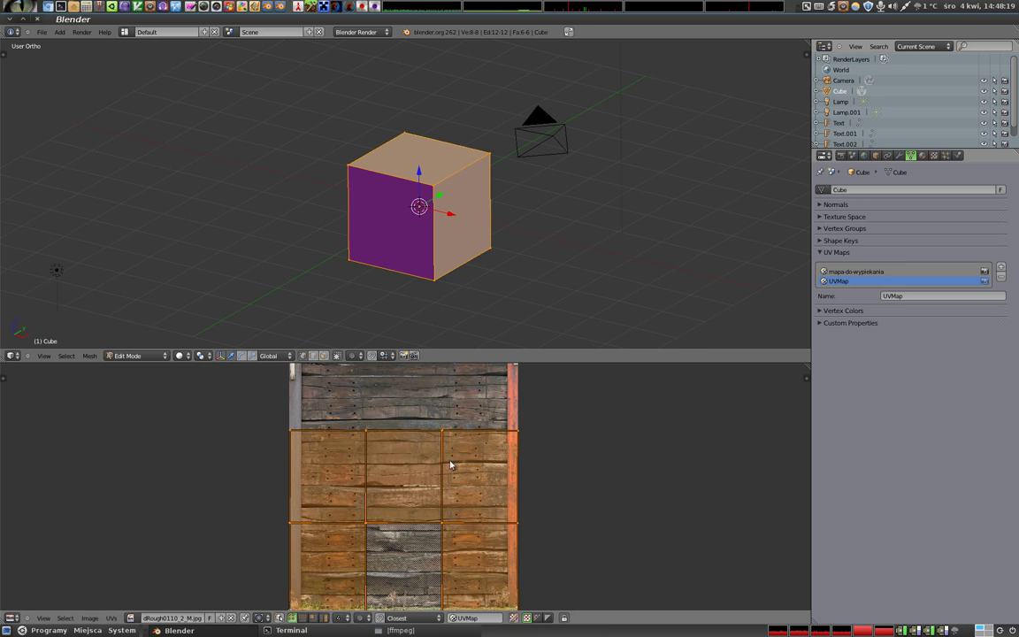
- Scale the UV layout down inside the wood image and show the cube textured
key(s)
click(485, 551)
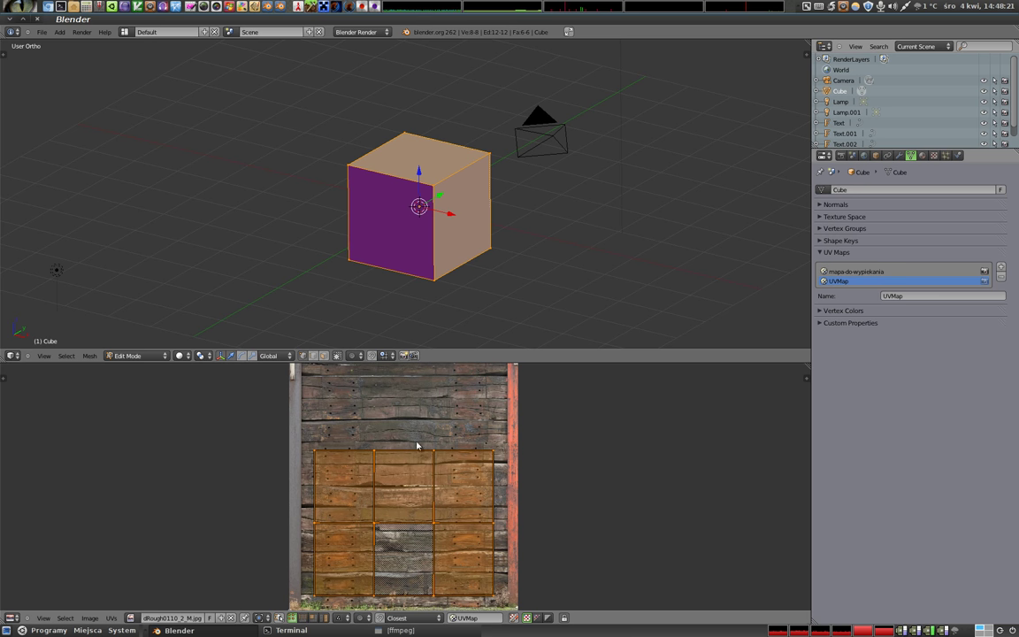
key(alt+z)
mouse_move(354, 257)
middle_down()
mouse_move(310, 263)
mouse_move(288, 208)
mouse_move(581, 270)
mouse_move(607, 211)
mouse_move(459, 215)
mouse_move(433, 240)
middle_up()
- Rename the second UV map from UVMap to deski
key(Tab)
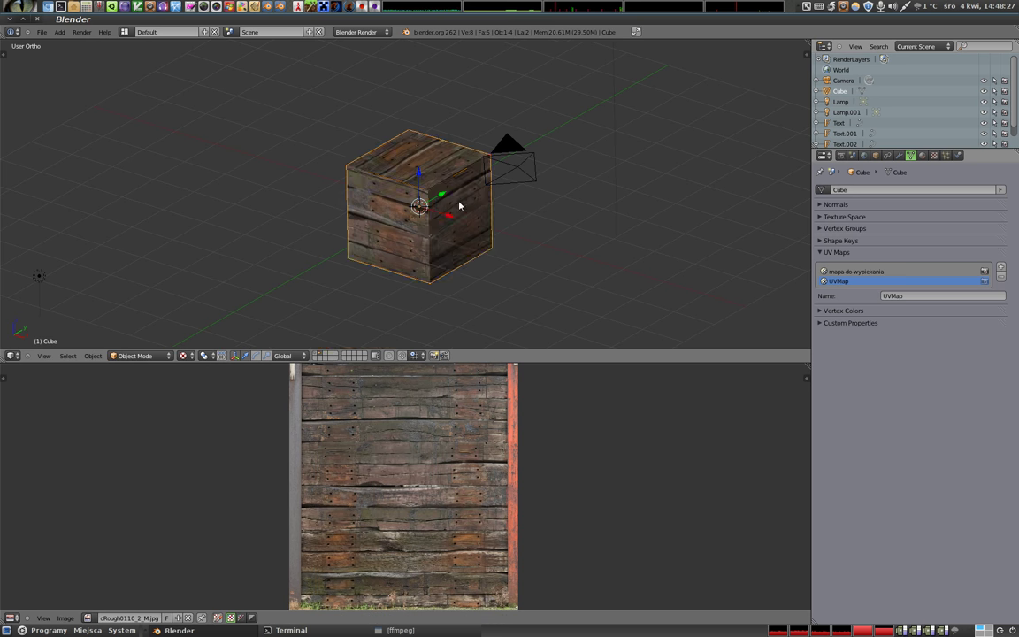
scroll(446, 203, up, 4)
scroll(453, 237, down, 3)
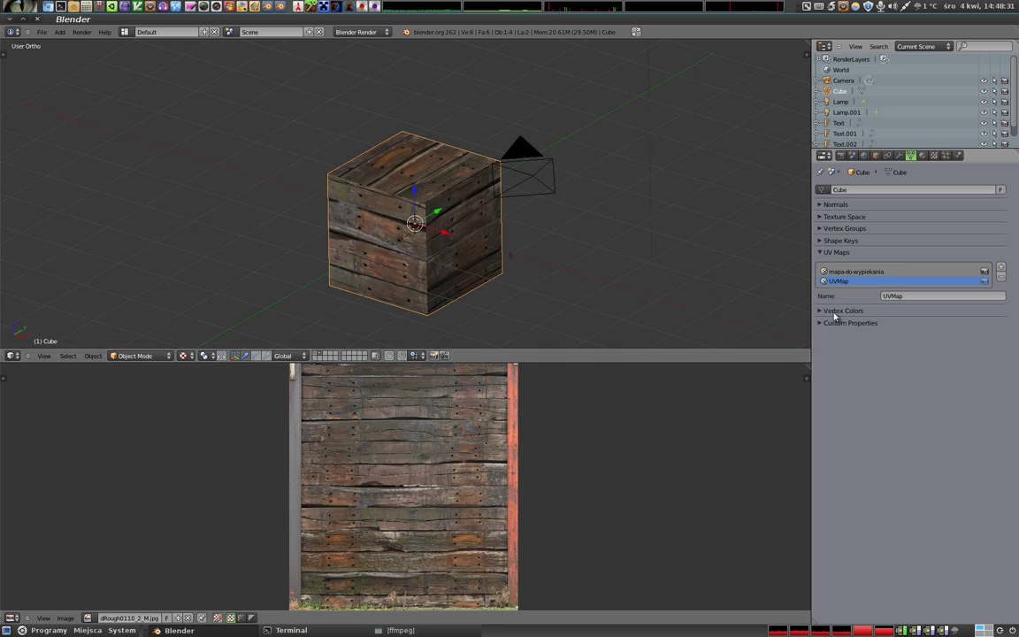
click(921, 296)
key(BackSpace)
text(i)
key(Return)
- Add a third UV map and unwrap the cube into it with Lightmap Pack
click(1000, 267)
key(Tab)
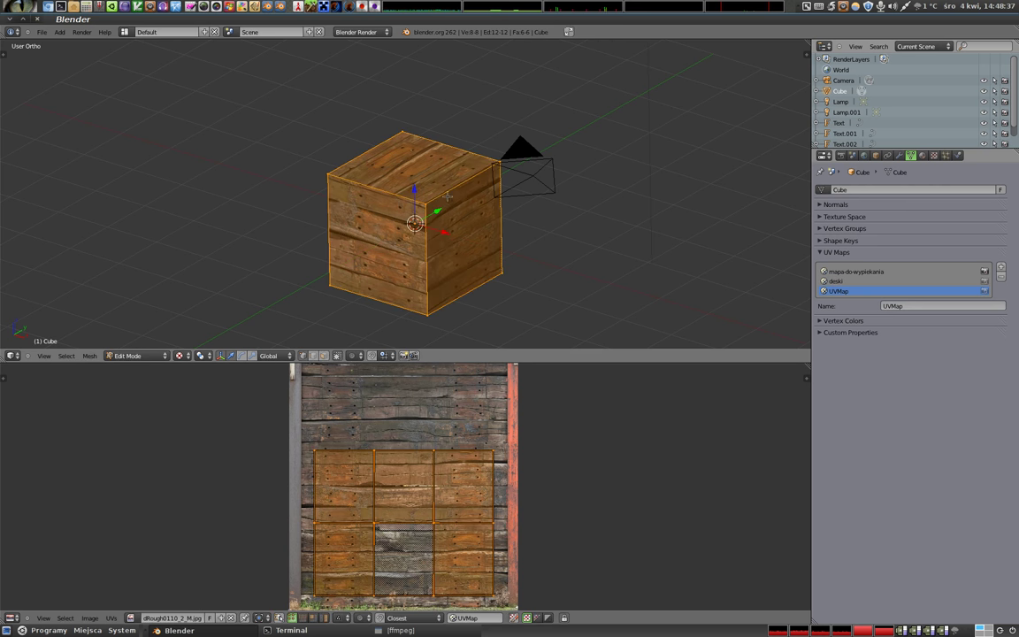
key(u)
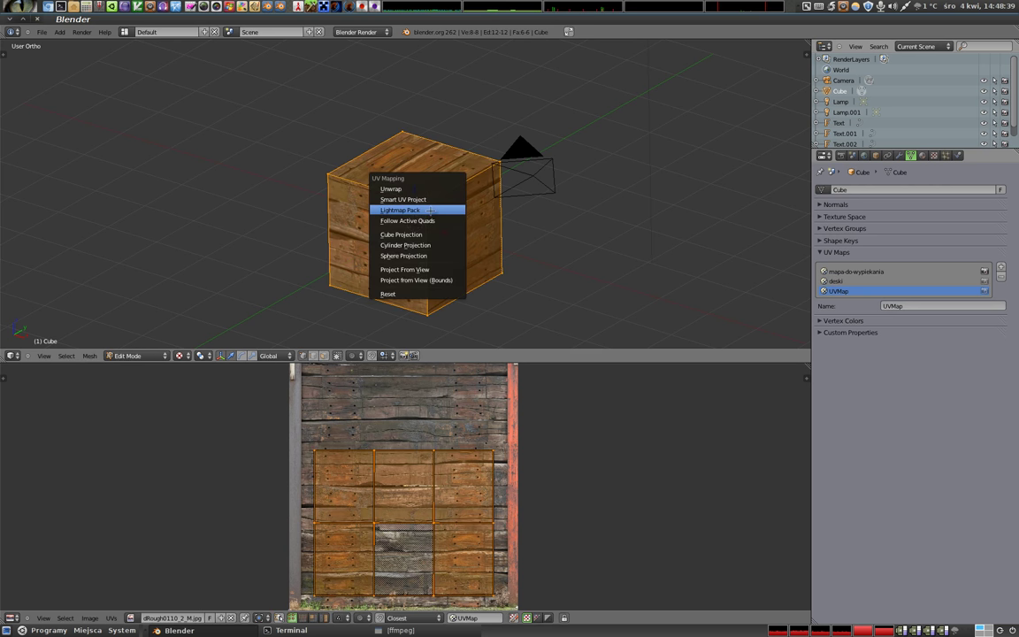
click(430, 211)
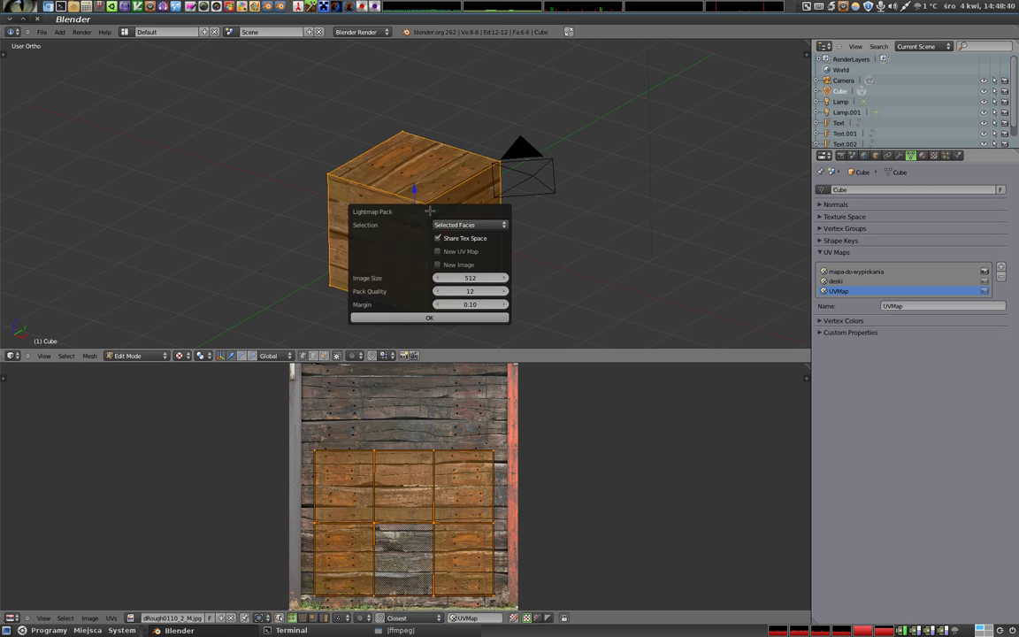
click(437, 314)
scroll(398, 460, down, 3)
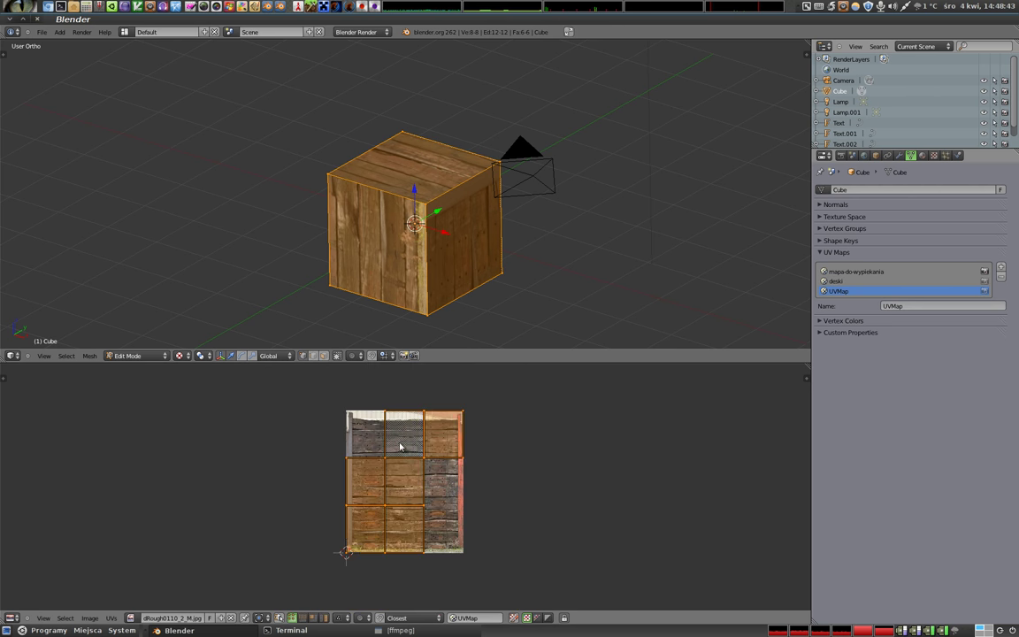
key(Tab)
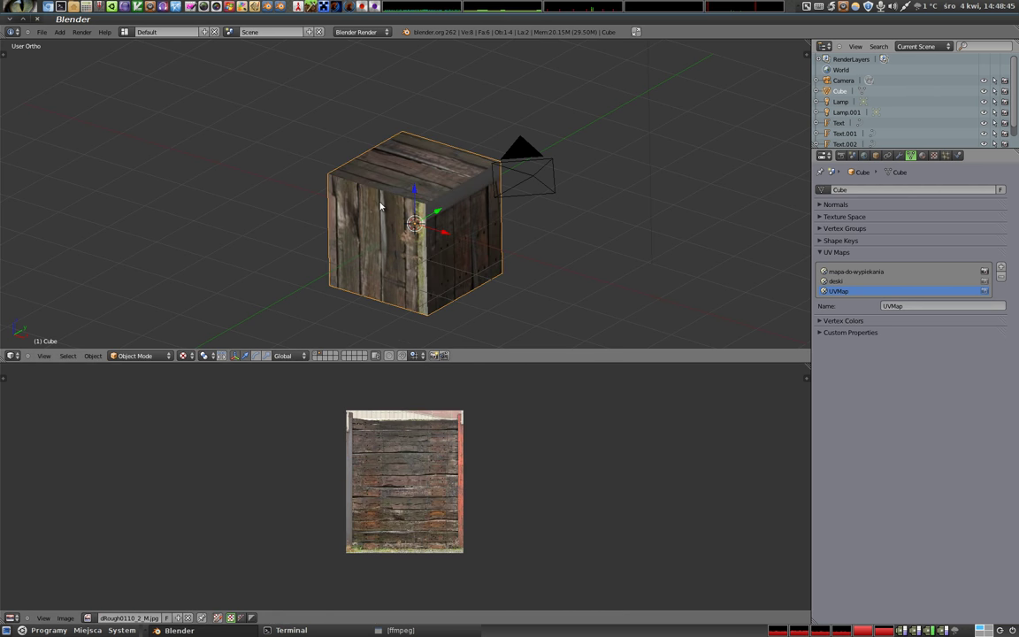
key(Tab)
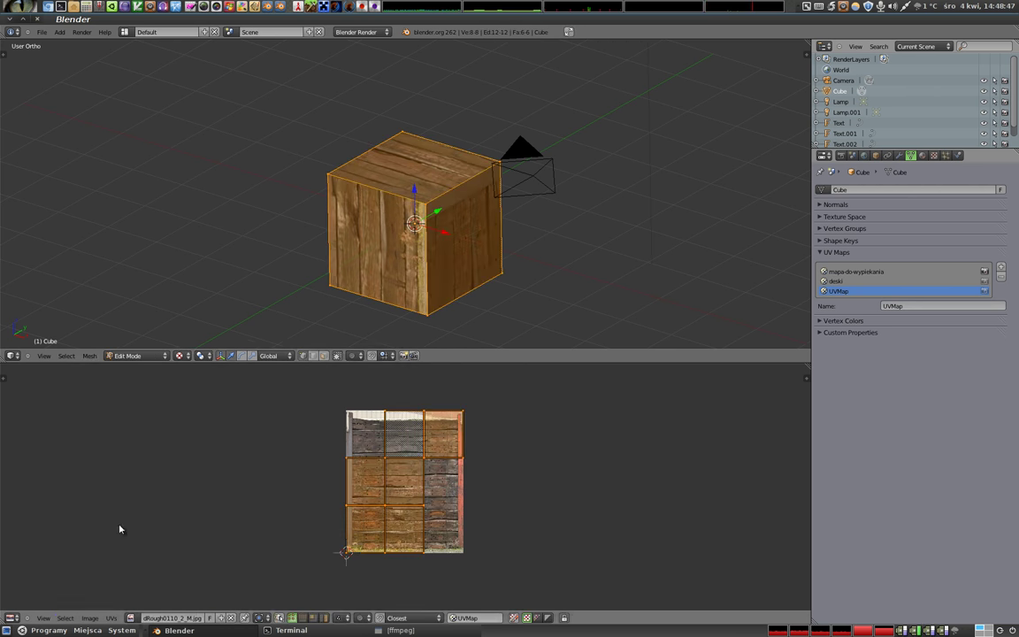
click(88, 617)
- Load RockLayered0015_L.jpg from TEX/rocks onto the UVMap layout and view the rock-textured cube
click(91, 543)
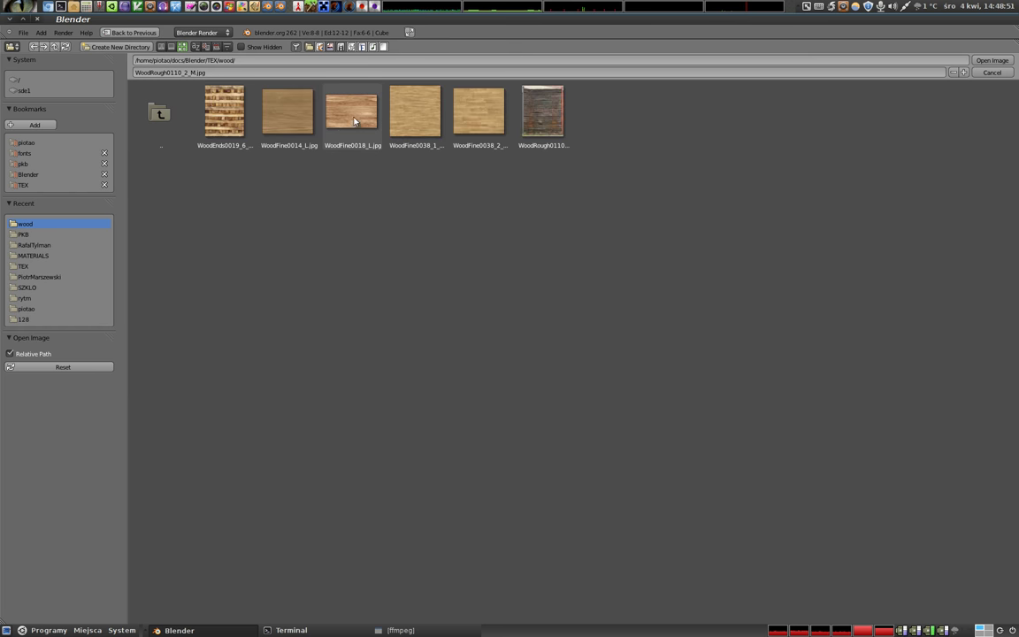
click(164, 116)
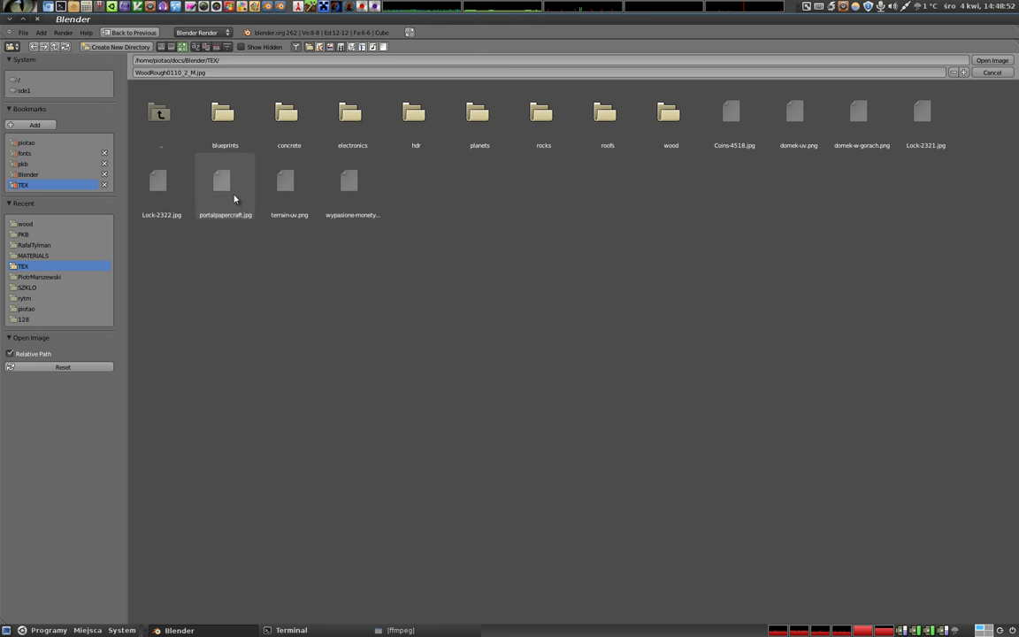
click(545, 121)
click(377, 110)
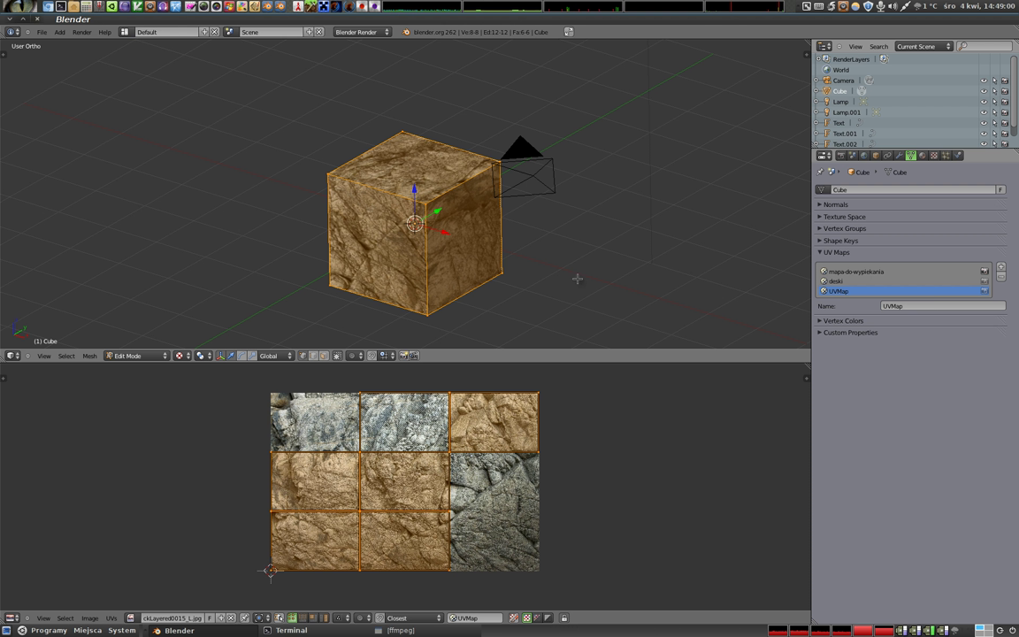
click(991, 60)
key(Tab)
mouse_move(437, 215)
middle_down()
mouse_move(522, 141)
mouse_move(421, 123)
mouse_move(431, 192)
middle_up()
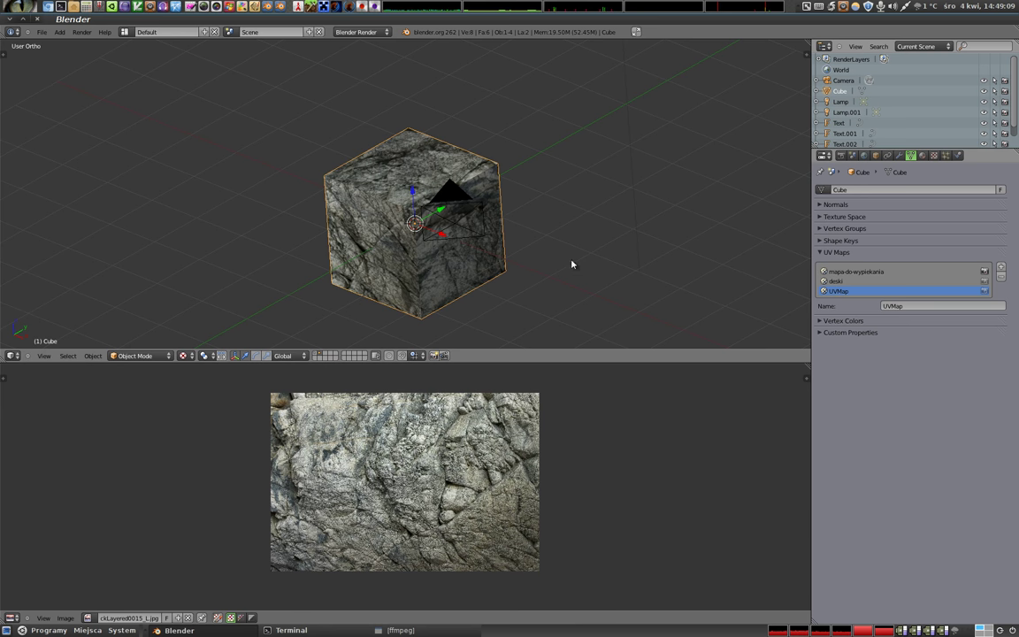
- Compare the deski and UVMap UV maps, leaving deski active so the cube shows wood planks
click(836, 281)
click(838, 291)
click(840, 281)
click(838, 291)
click(840, 281)
click(840, 291)
click(842, 281)
click(844, 290)
click(845, 282)
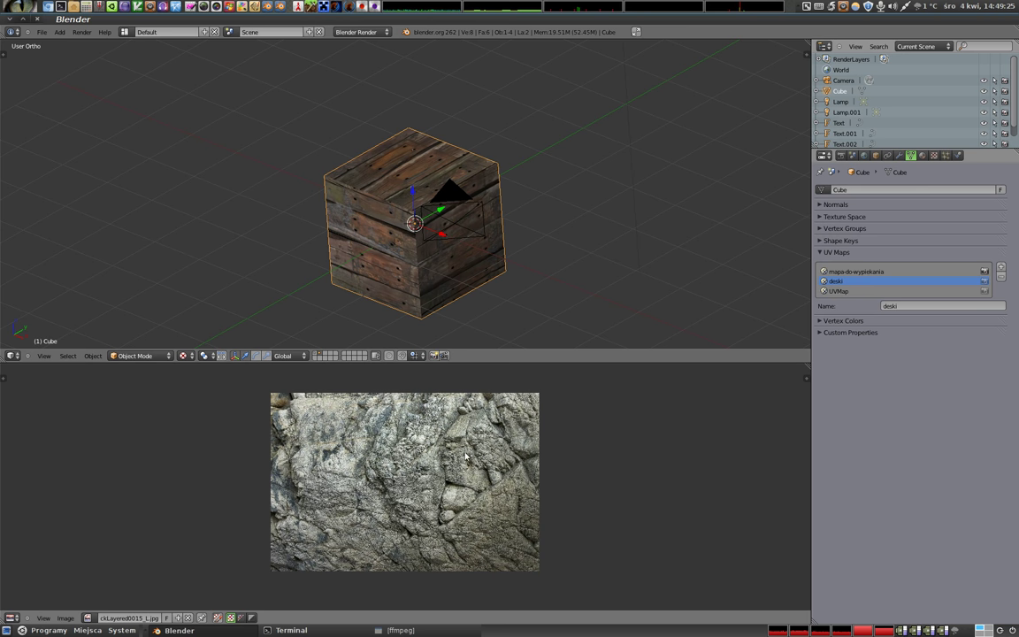
middle_drag(400, 228, 394, 205)
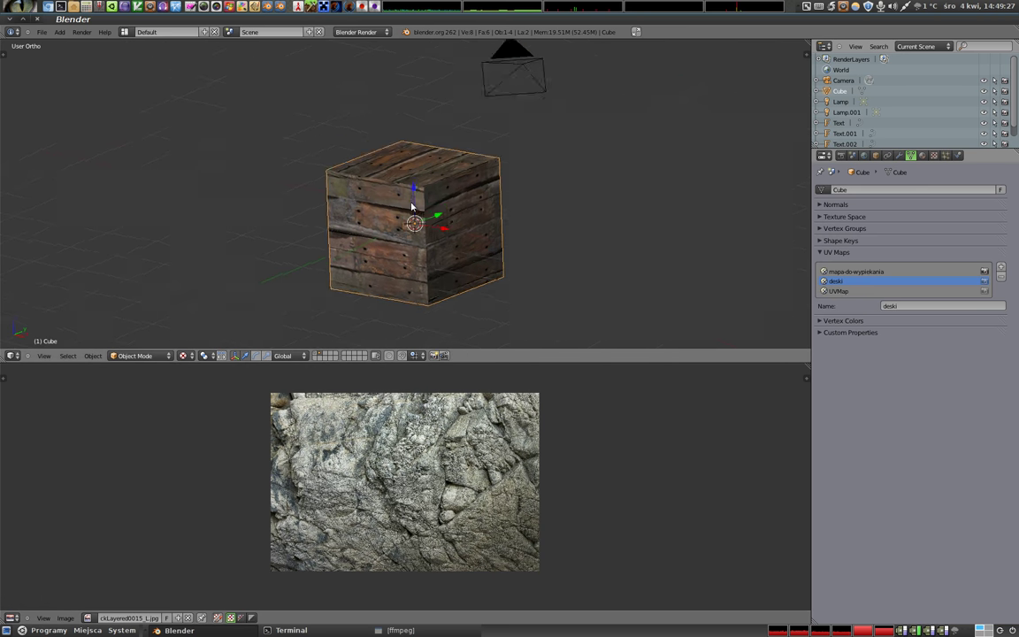
click(921, 157)
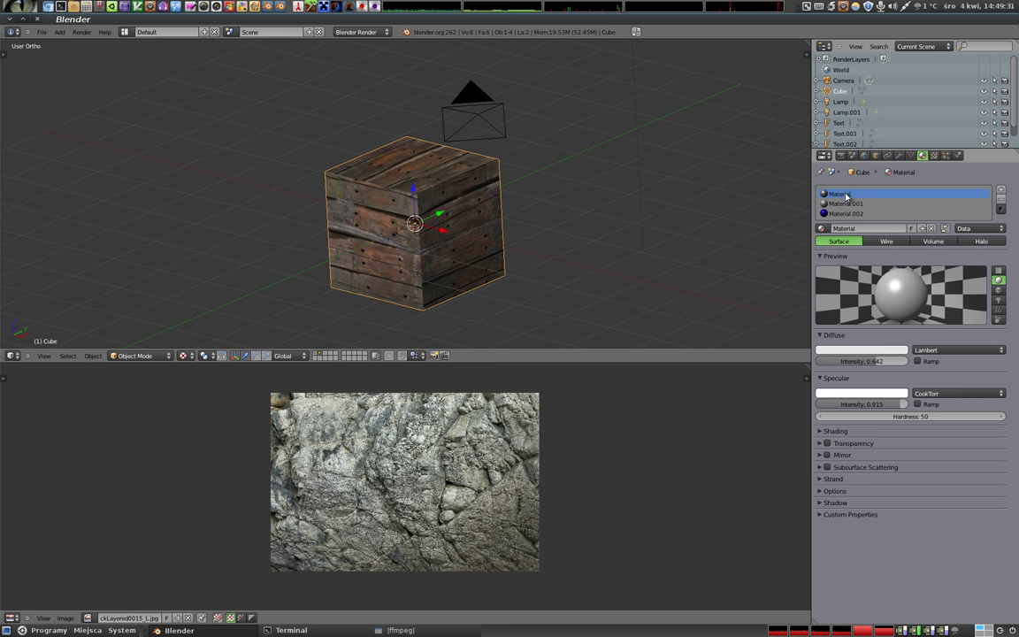
- Add a new image texture to the first material using WoodRough0110_2_M.jpg
key(Tab)
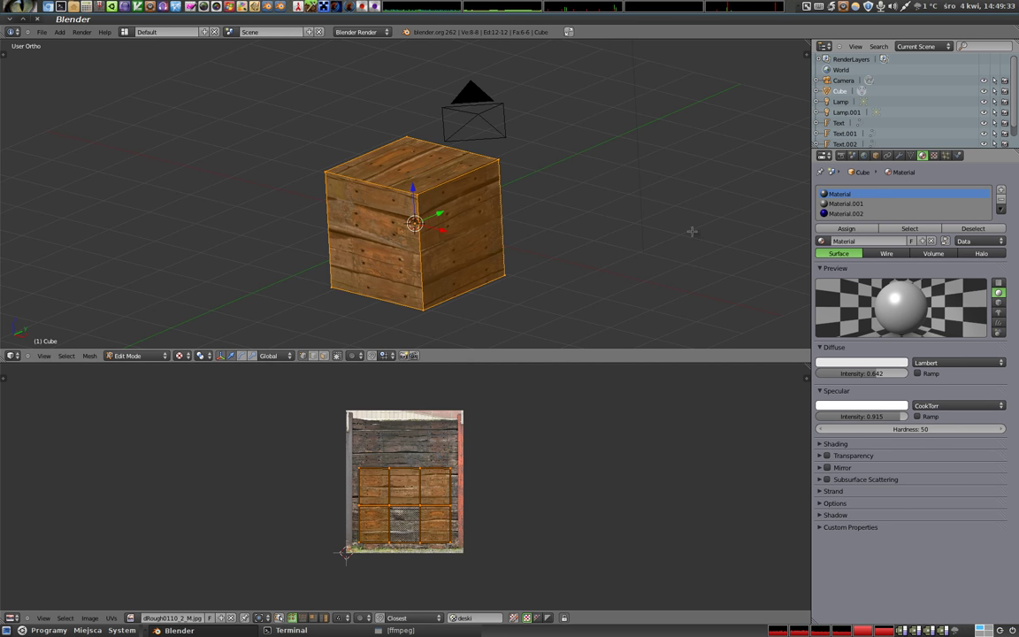
key(Tab)
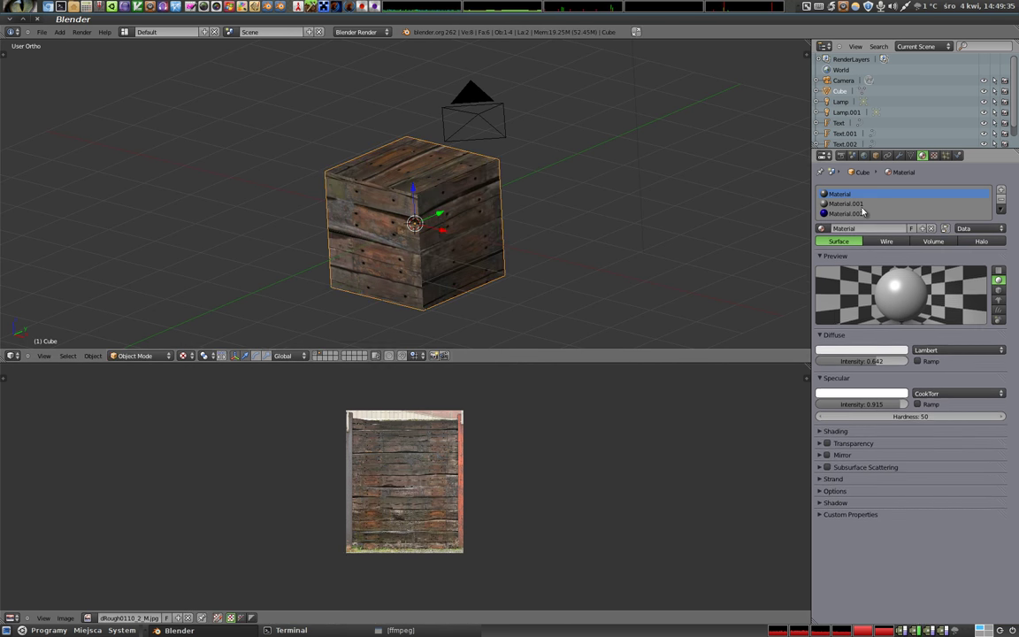
click(934, 155)
click(882, 261)
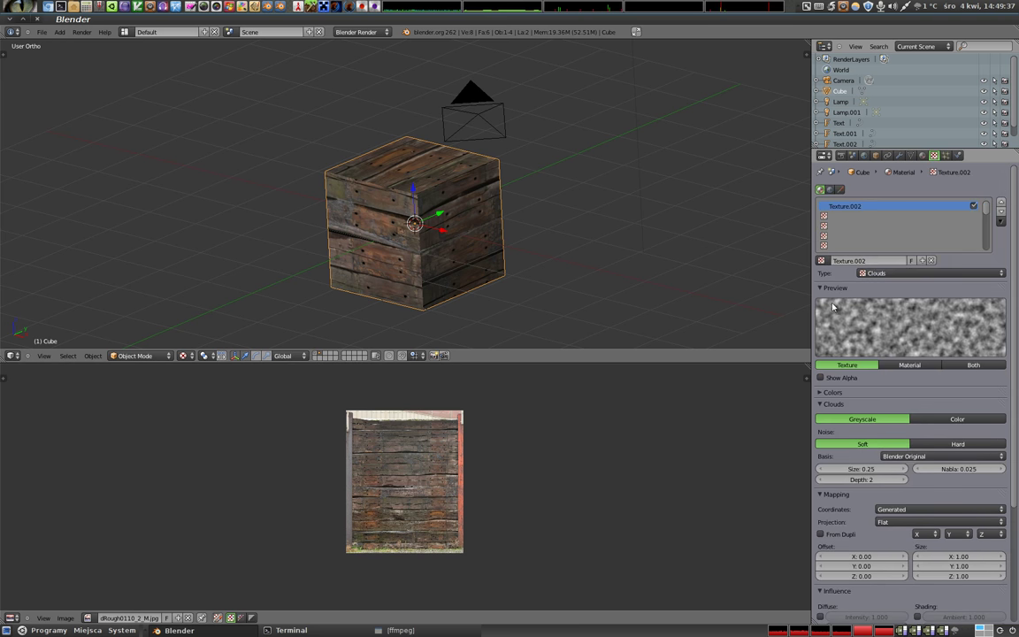
click(929, 272)
click(889, 214)
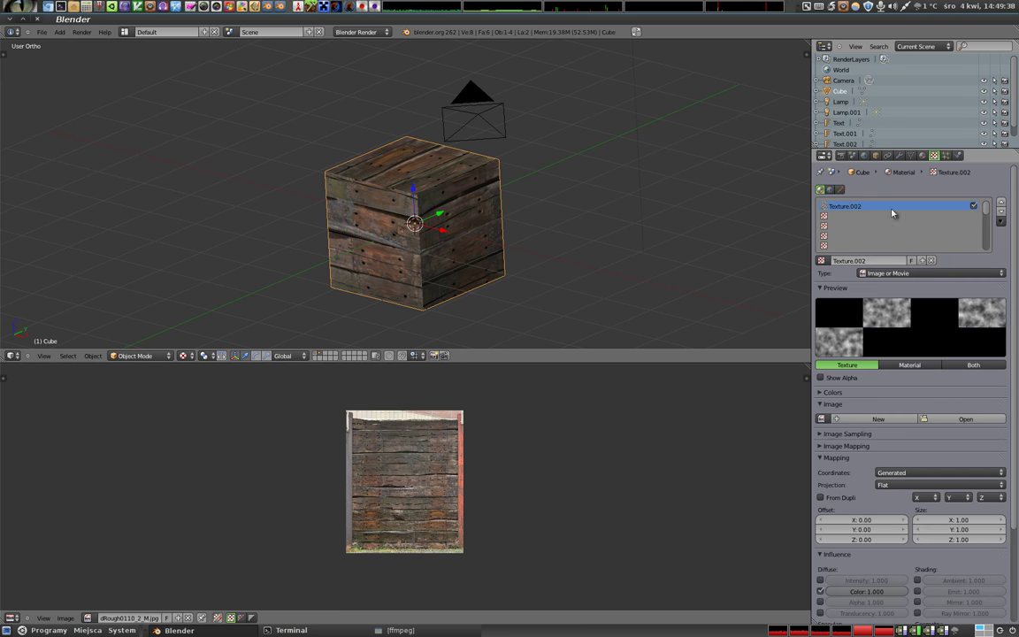
click(821, 419)
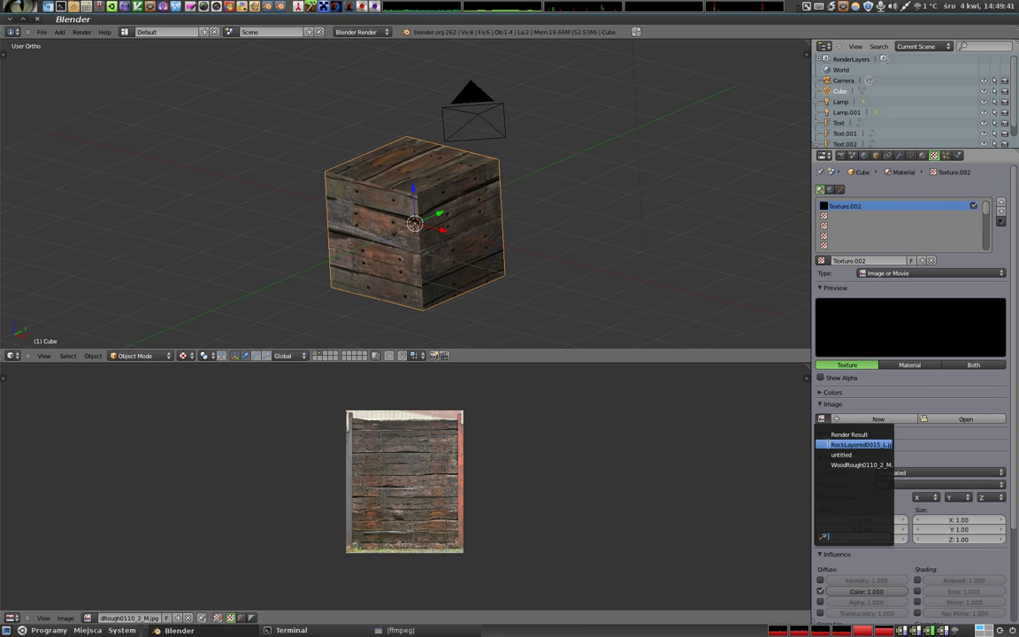
click(858, 464)
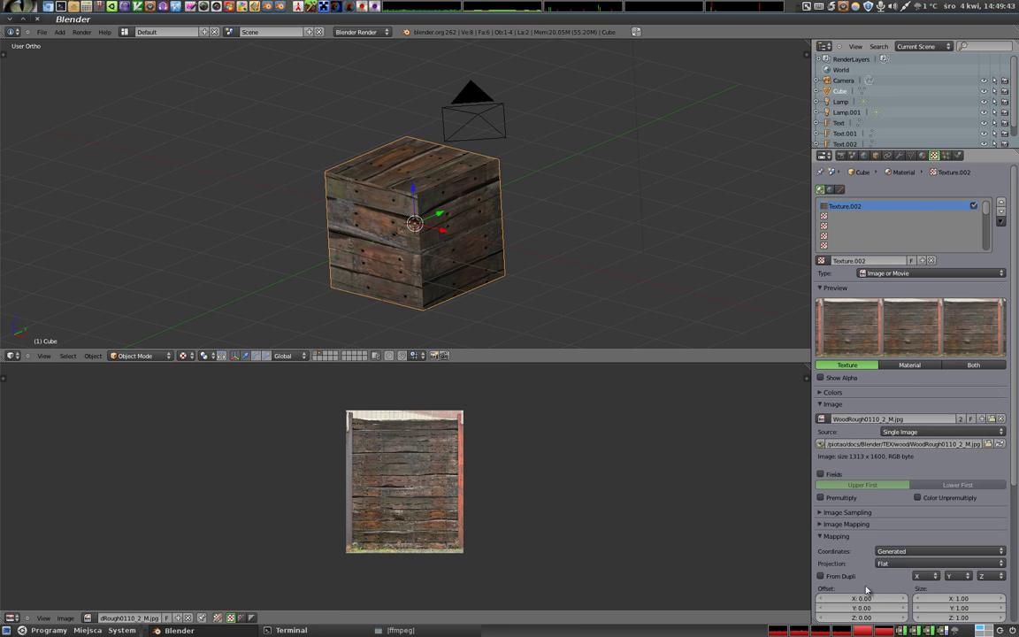
- Map the wood texture by UV coordinates through deski and test-render it with F12
scroll(858, 538, down, 3)
scroll(858, 495, down, 2)
click(896, 381)
click(882, 339)
click(884, 392)
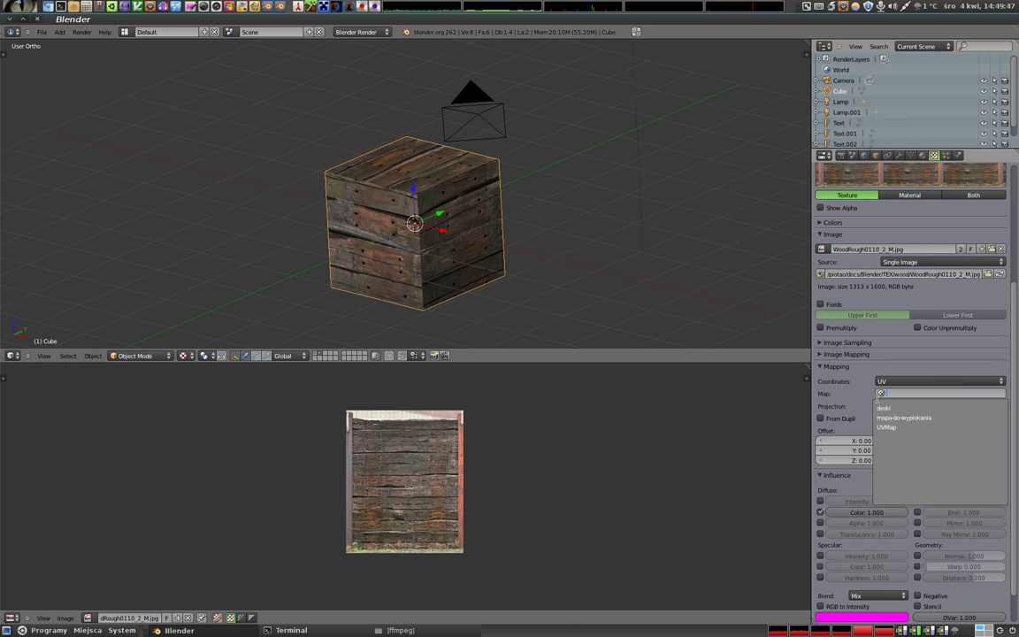
click(884, 407)
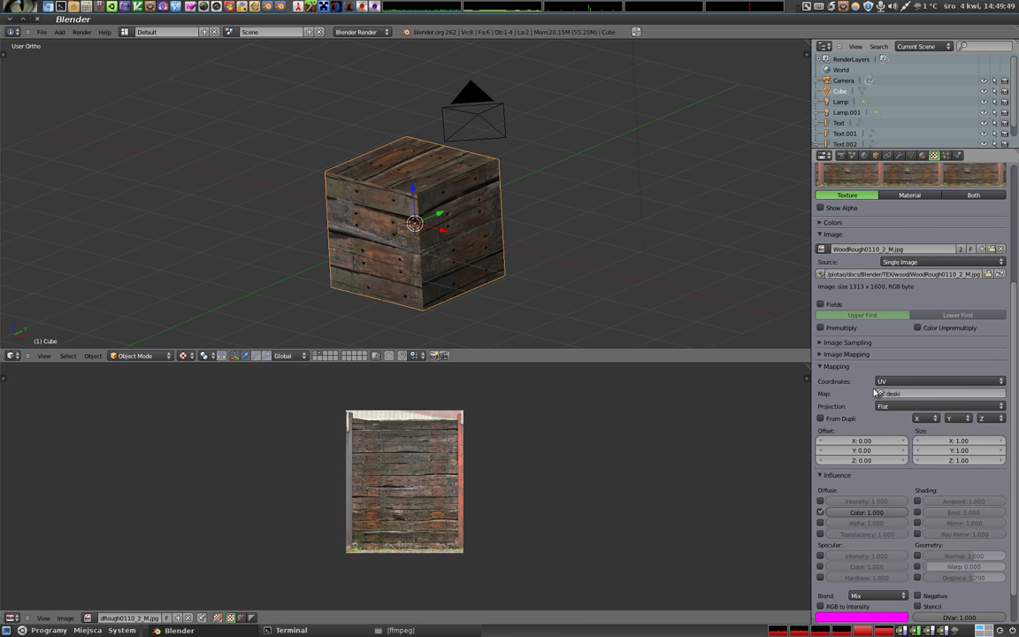
key(F12)
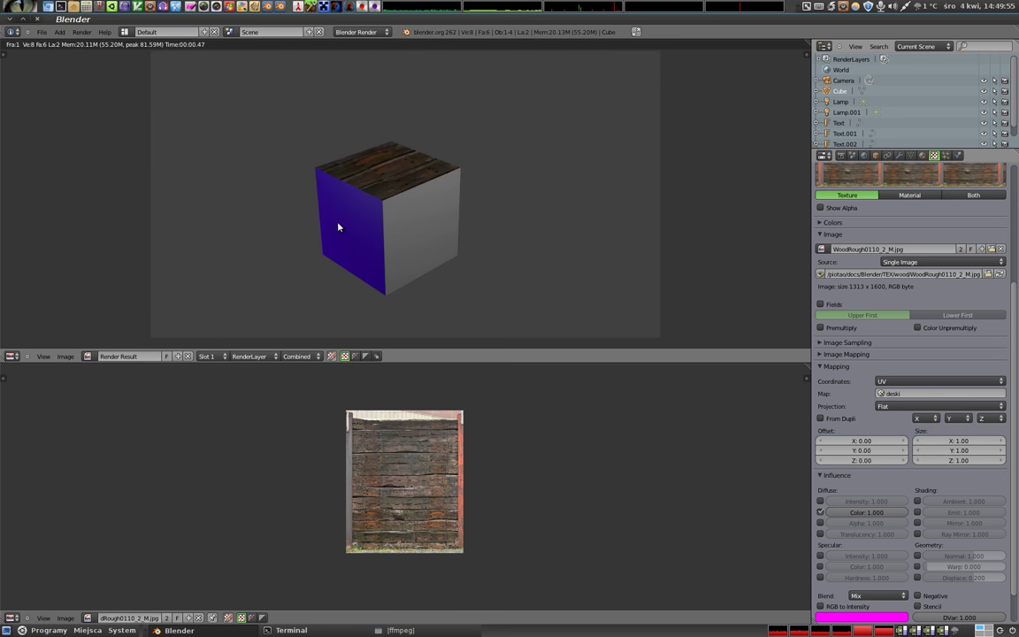
key(Escape)
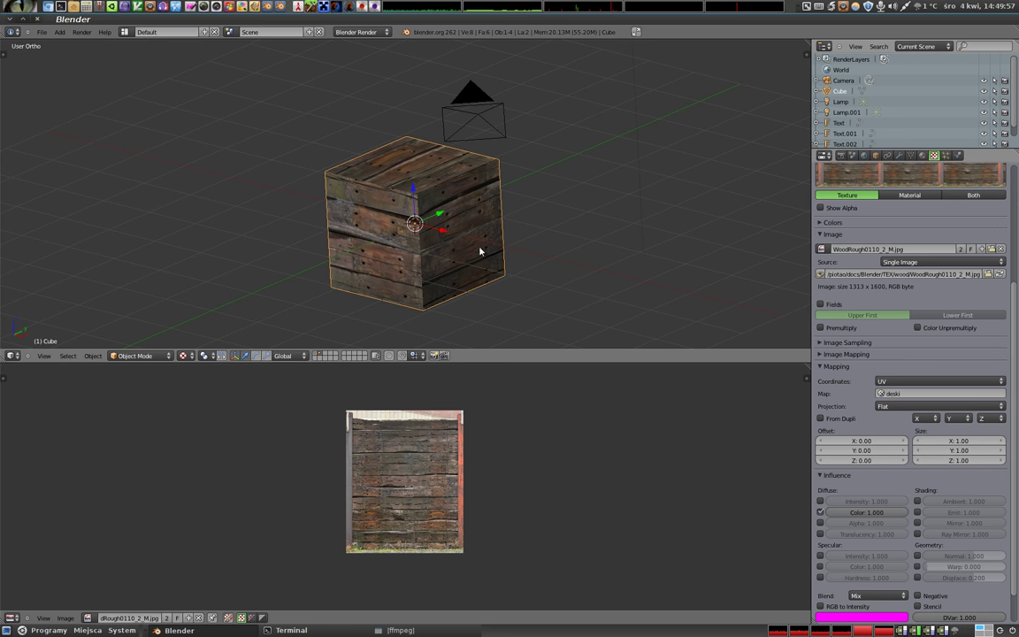
scroll(884, 265, up, 5)
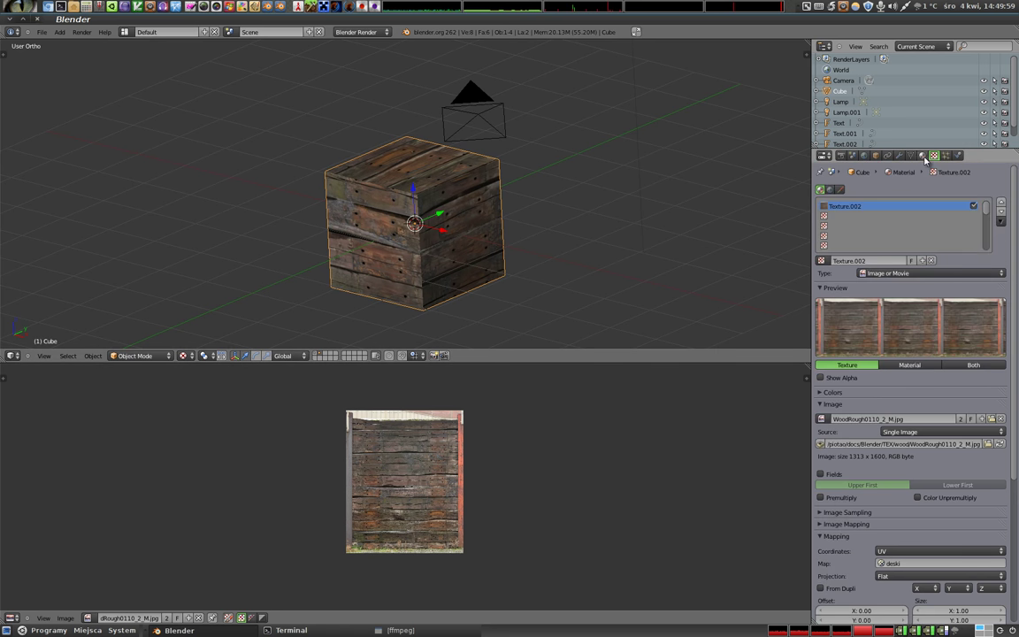
- Add a second image texture to Material.001 using RockLayered0015_L.jpg
click(923, 156)
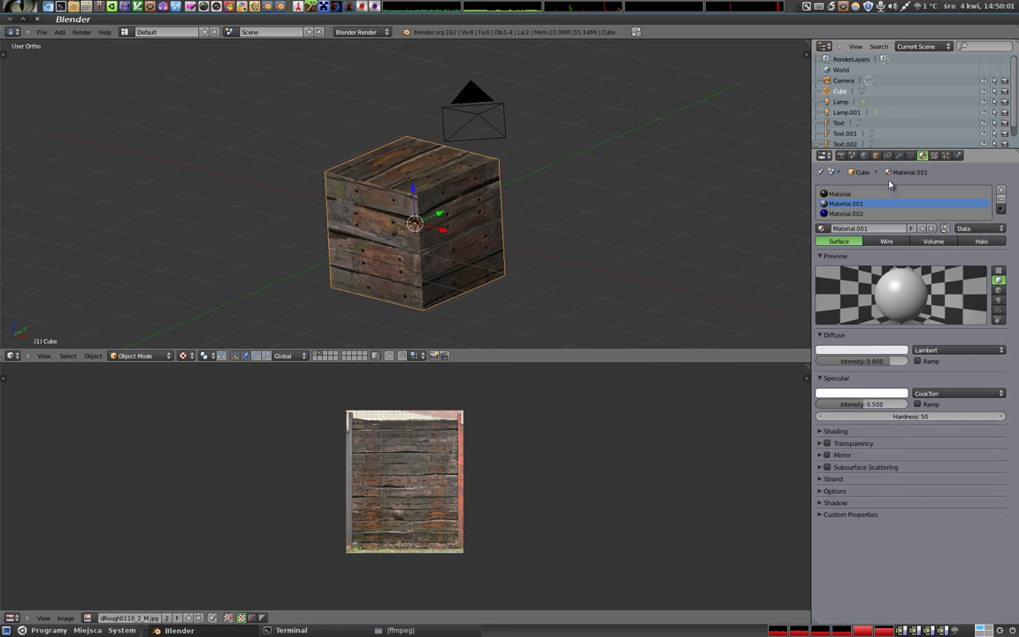
click(933, 155)
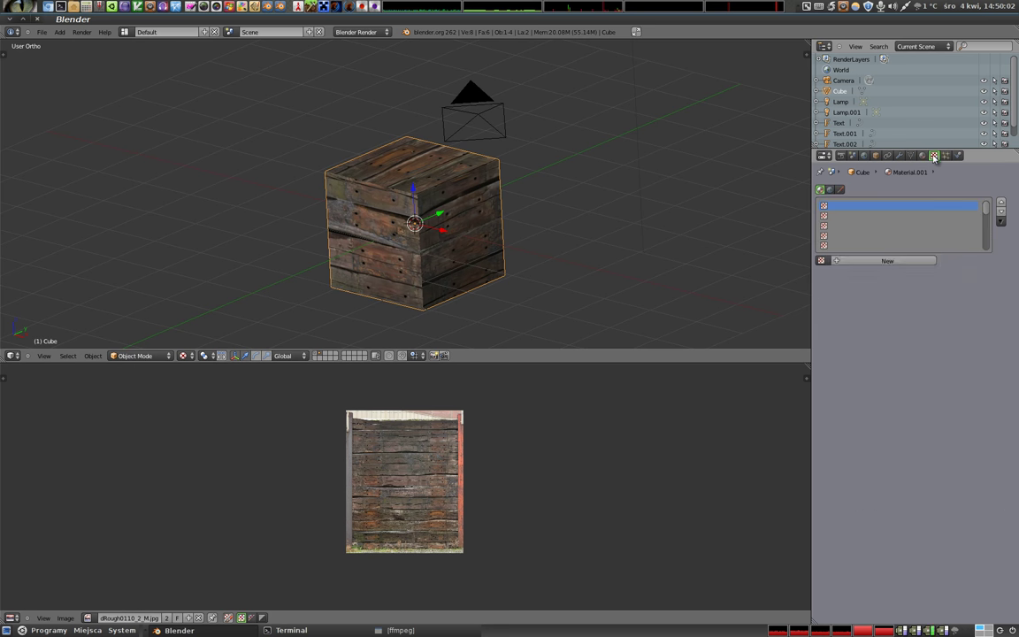
click(886, 260)
click(868, 272)
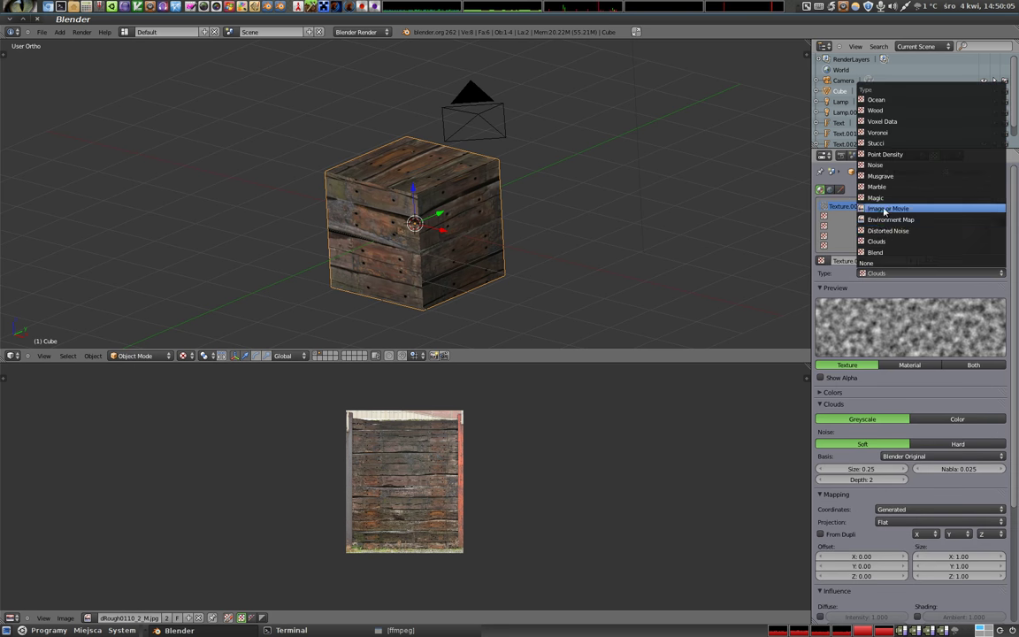
click(887, 208)
click(824, 420)
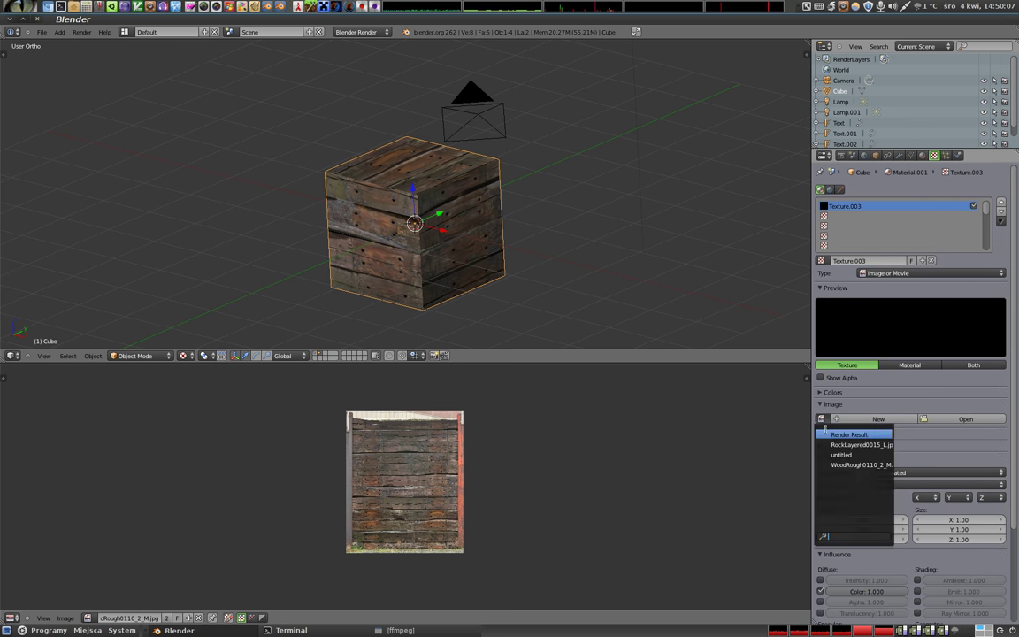
click(849, 446)
- Map the rock texture by UV coordinates through the UVMap UV map
scroll(850, 515, down, 3)
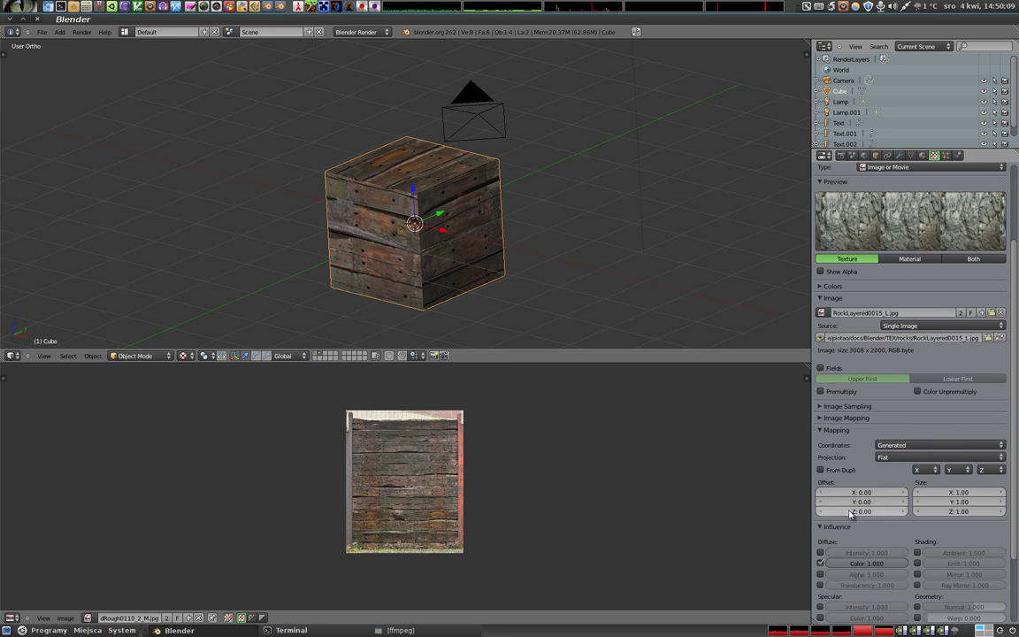
click(893, 444)
click(893, 403)
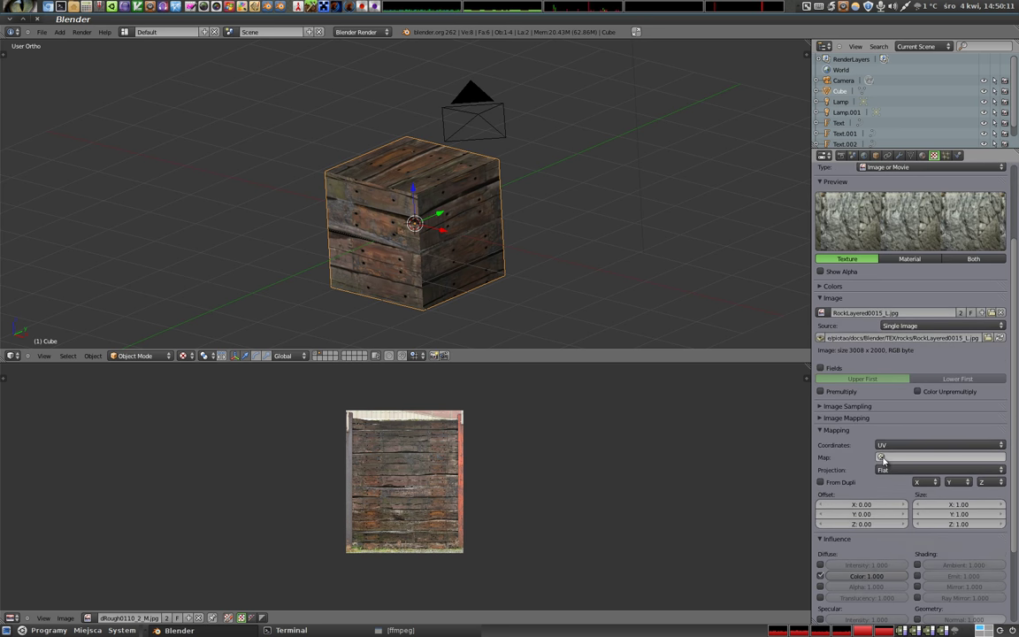
click(885, 457)
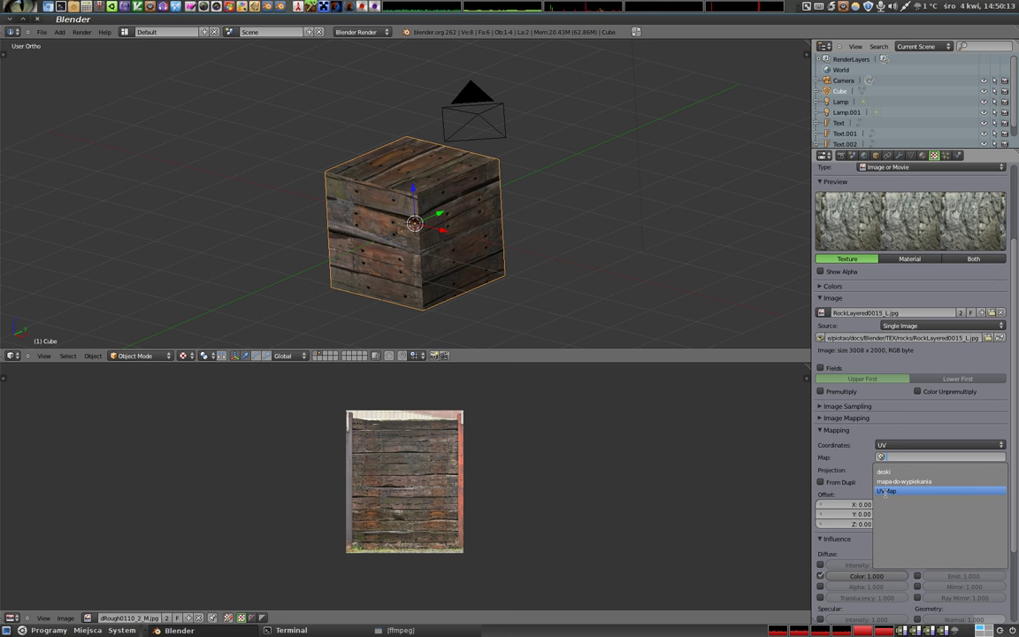
click(885, 491)
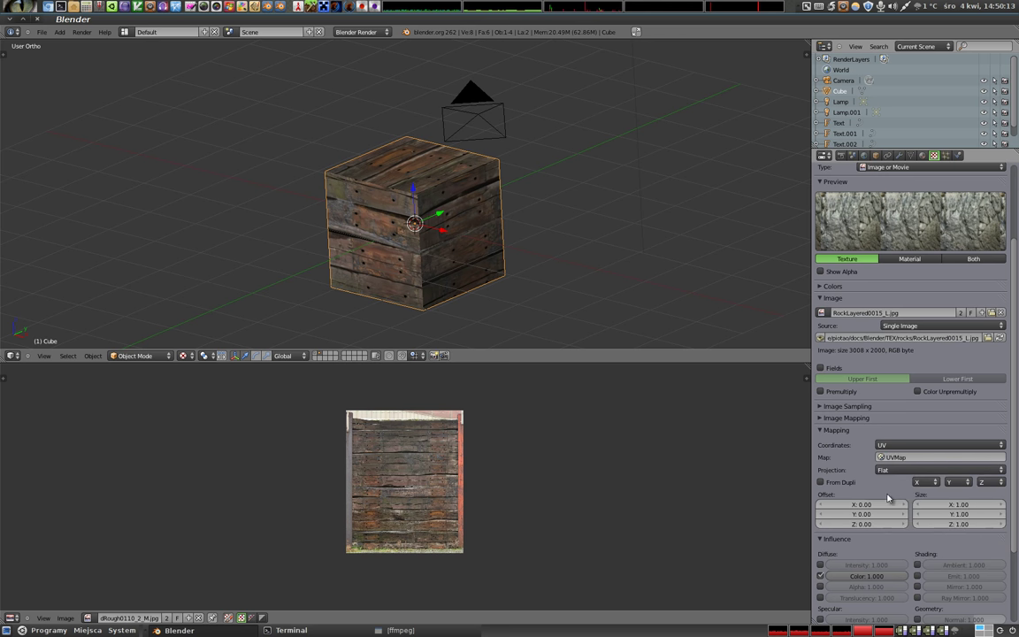
click(911, 155)
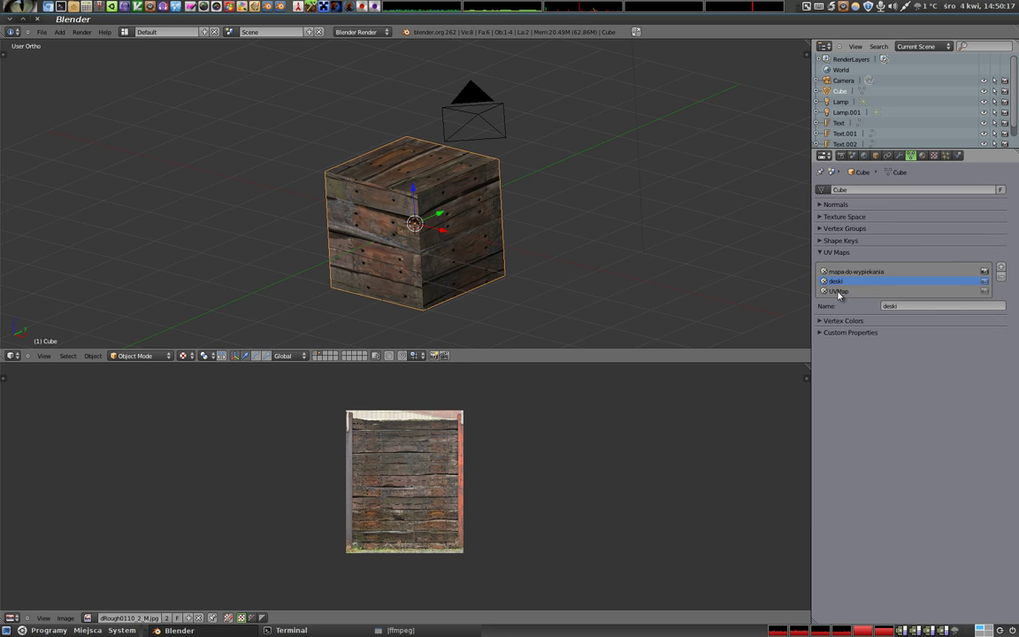
- Rename the UVMap UV map to kamienie
click(838, 291)
click(906, 304)
text(kamienie)
key(Return)
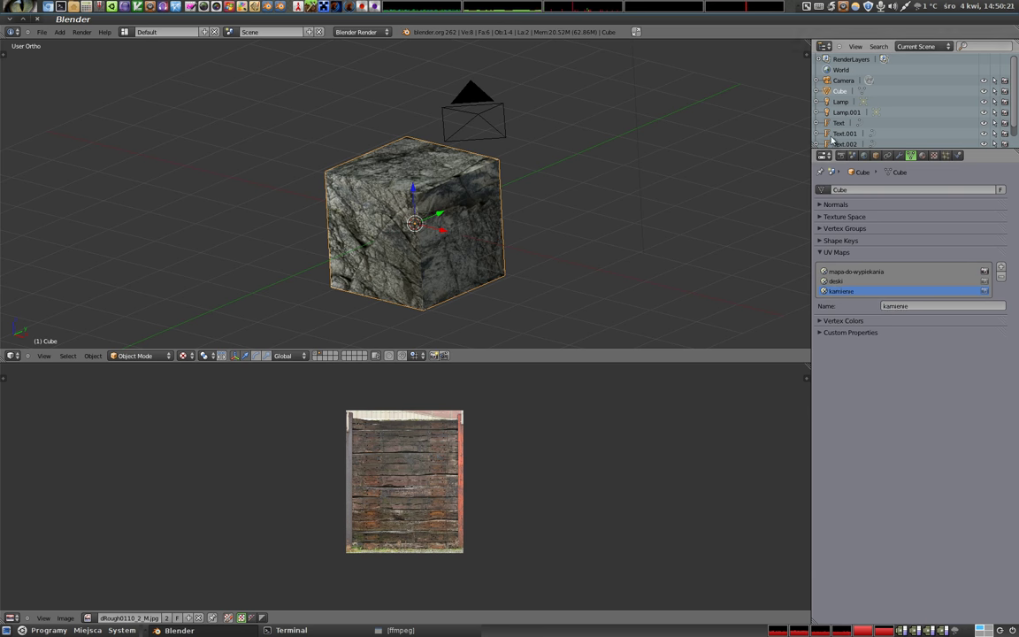
- Render a test image of the textured cube with F12, then close it
click(922, 155)
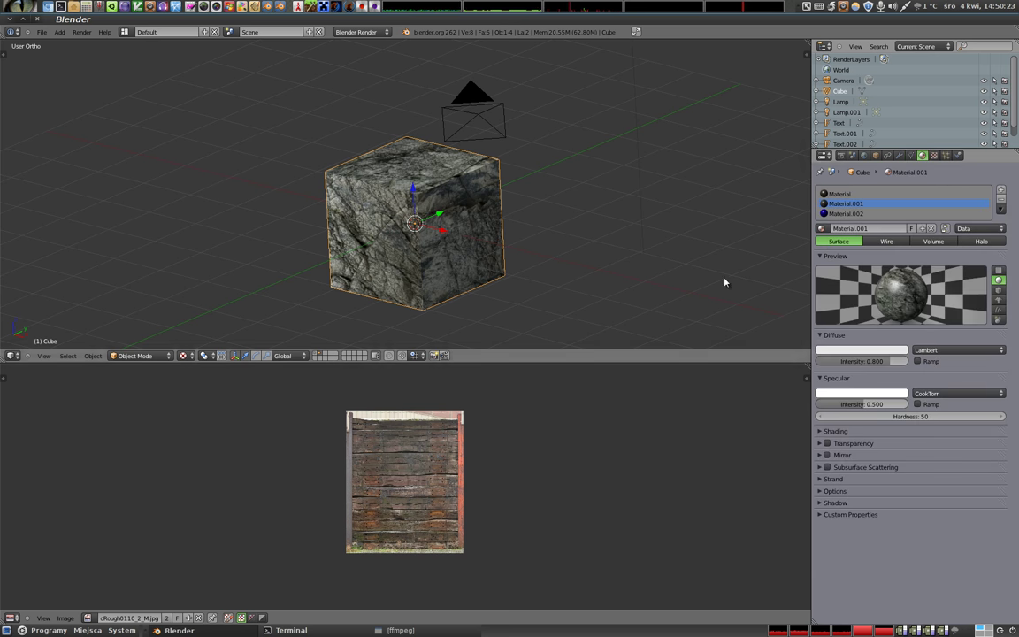
key(F12)
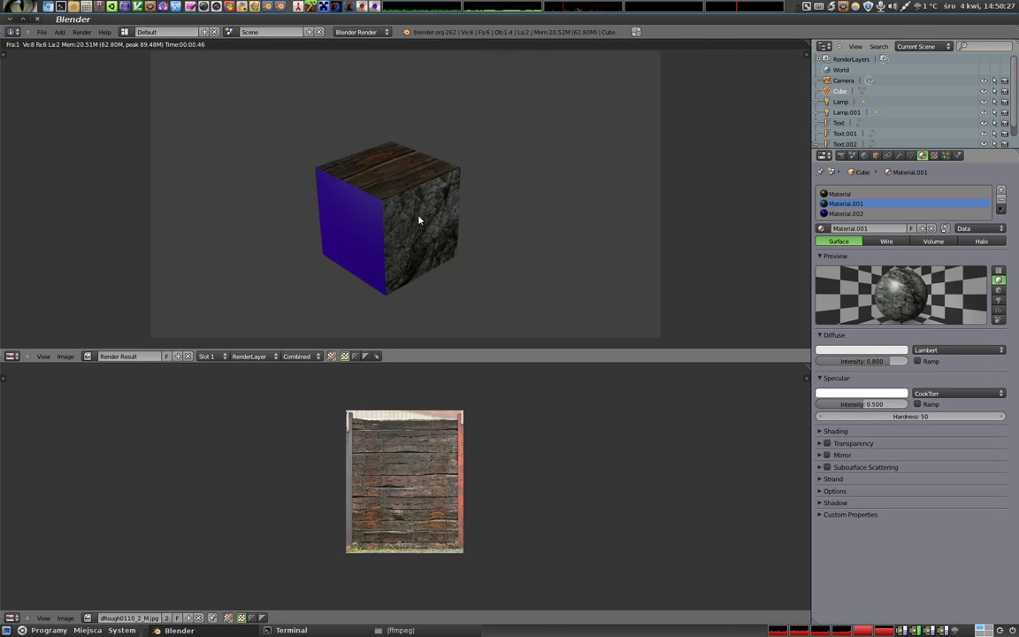
key(Escape)
key(Tab)
key(Tab)
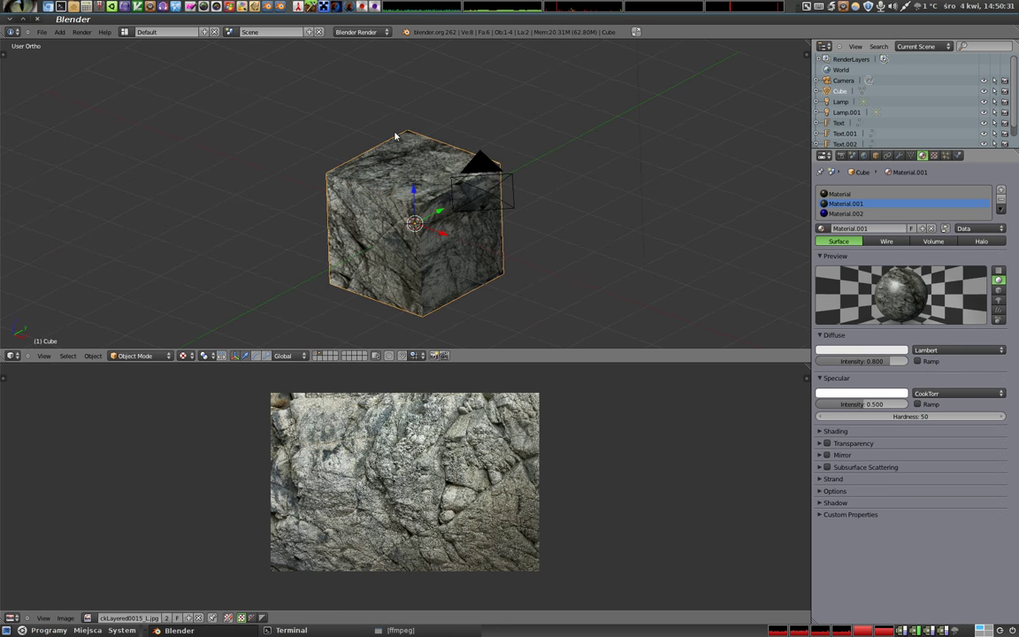
click(840, 193)
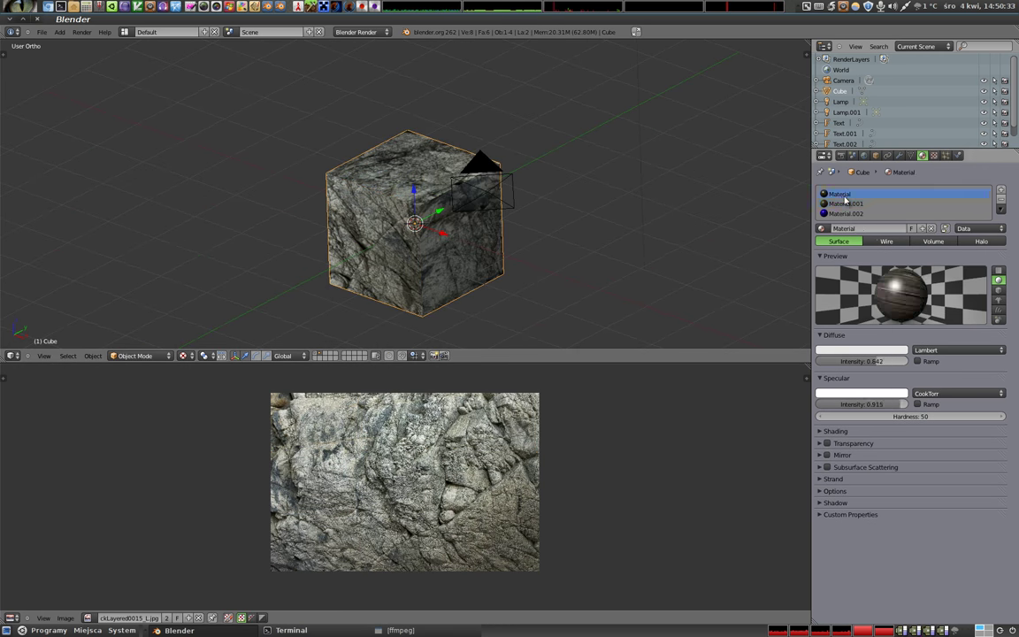
click(998, 289)
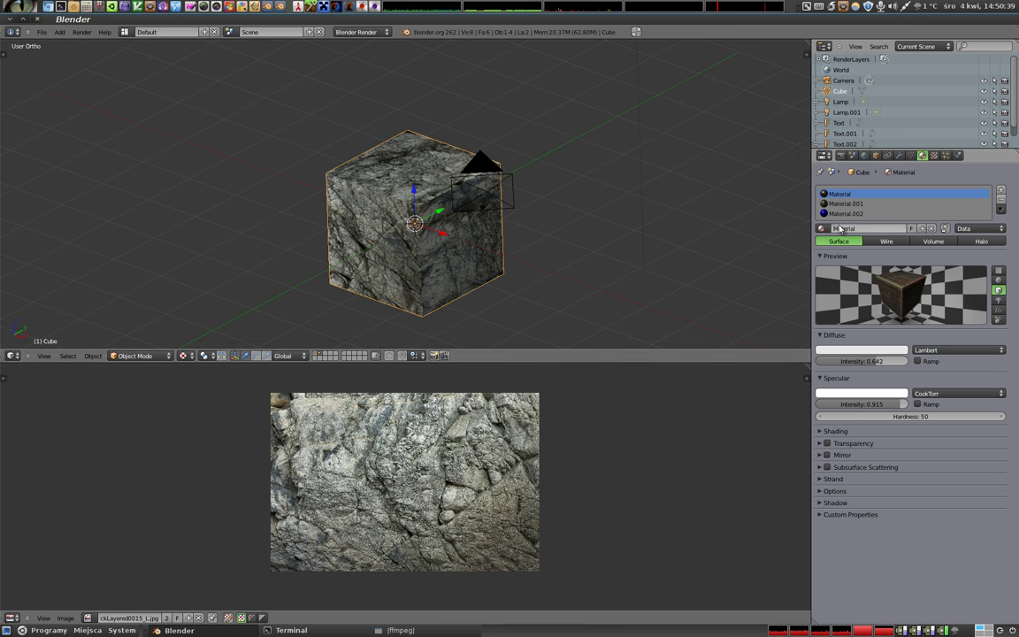
click(845, 203)
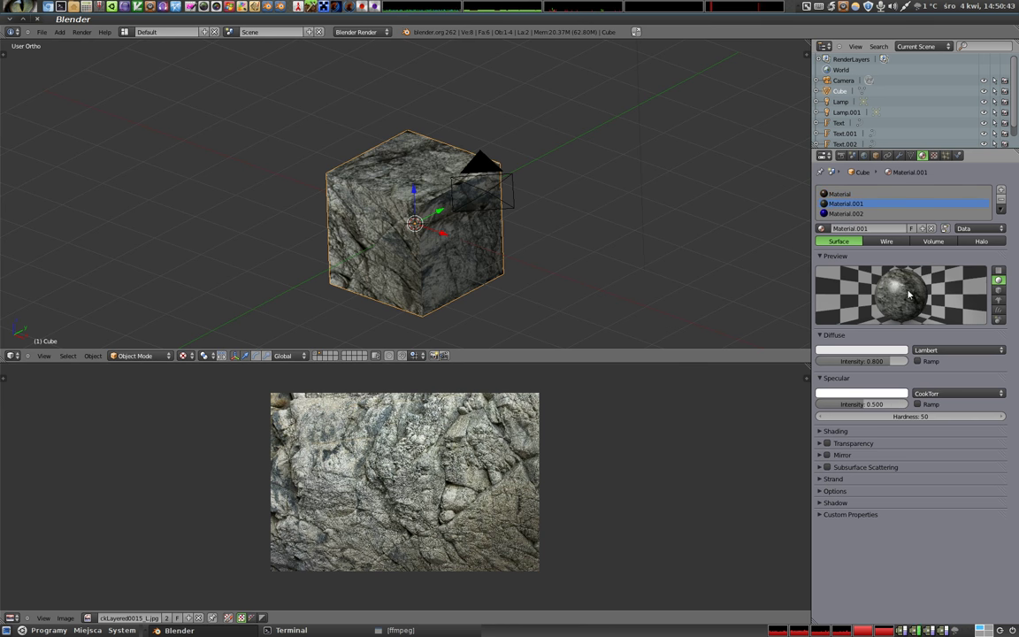
key(Tab)
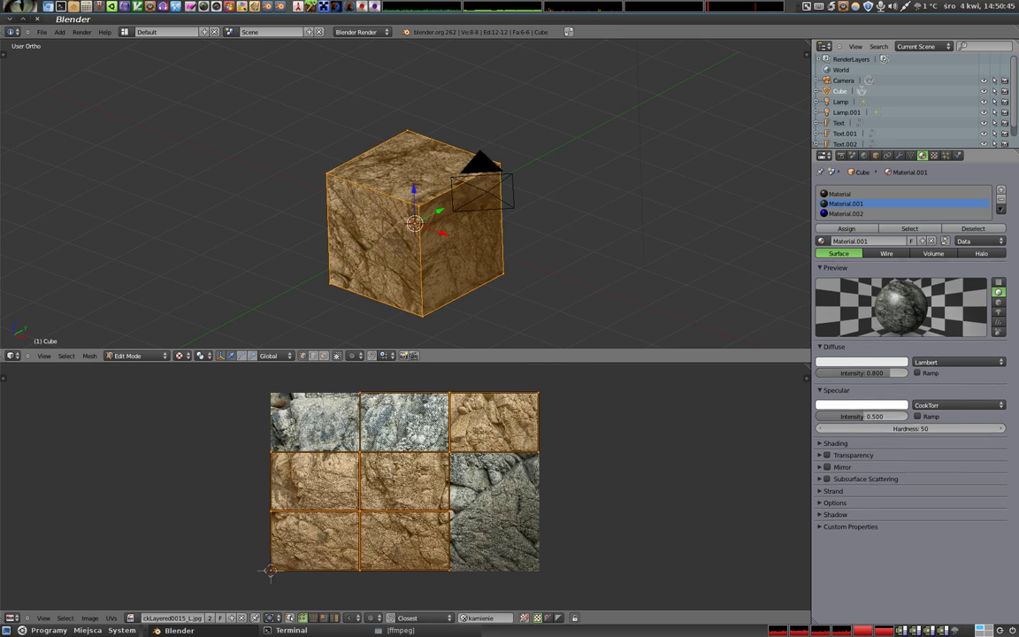
key(Tab)
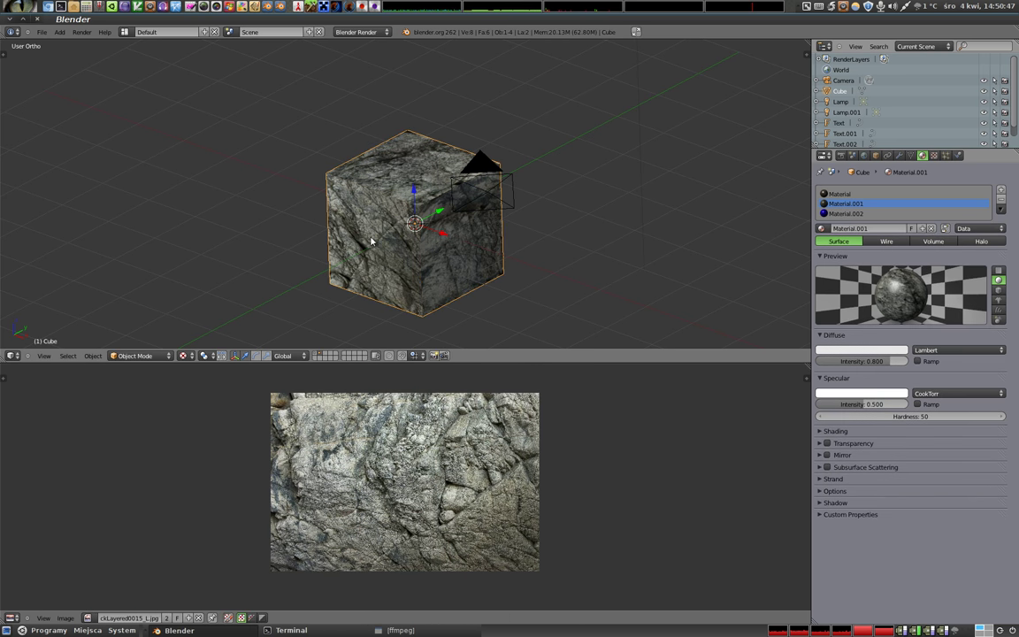
click(846, 214)
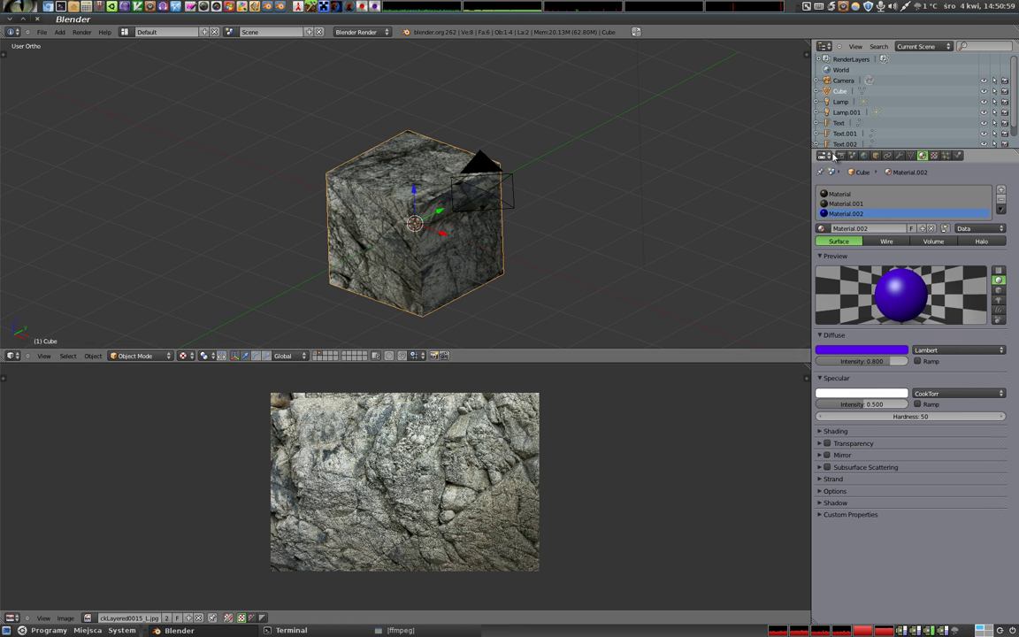
- Select mapa-do-wypiekania in the UV Maps list and switch to the Render properties for baking
click(911, 155)
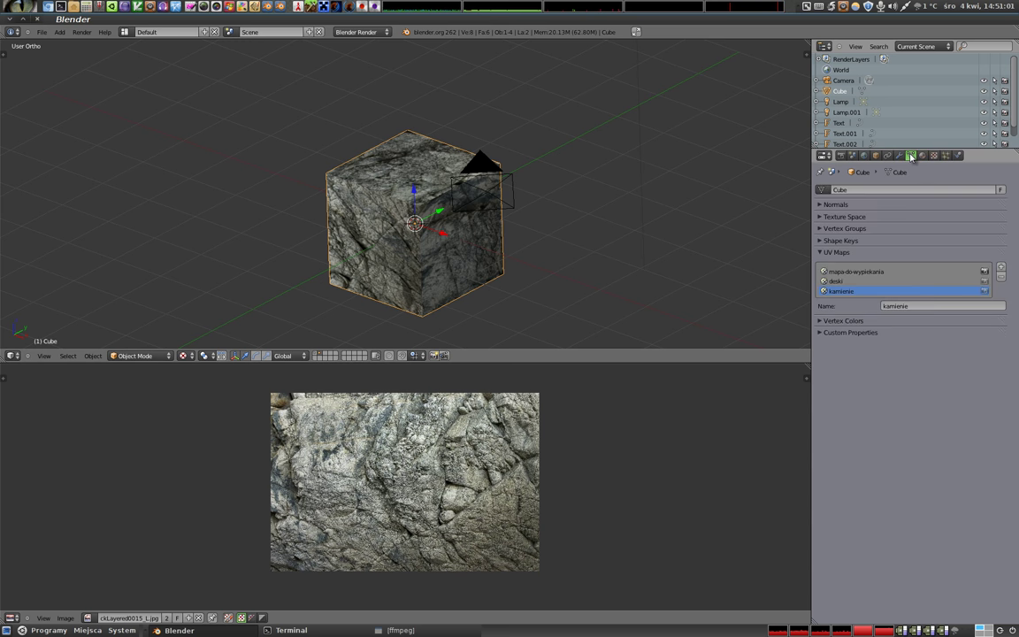
click(927, 272)
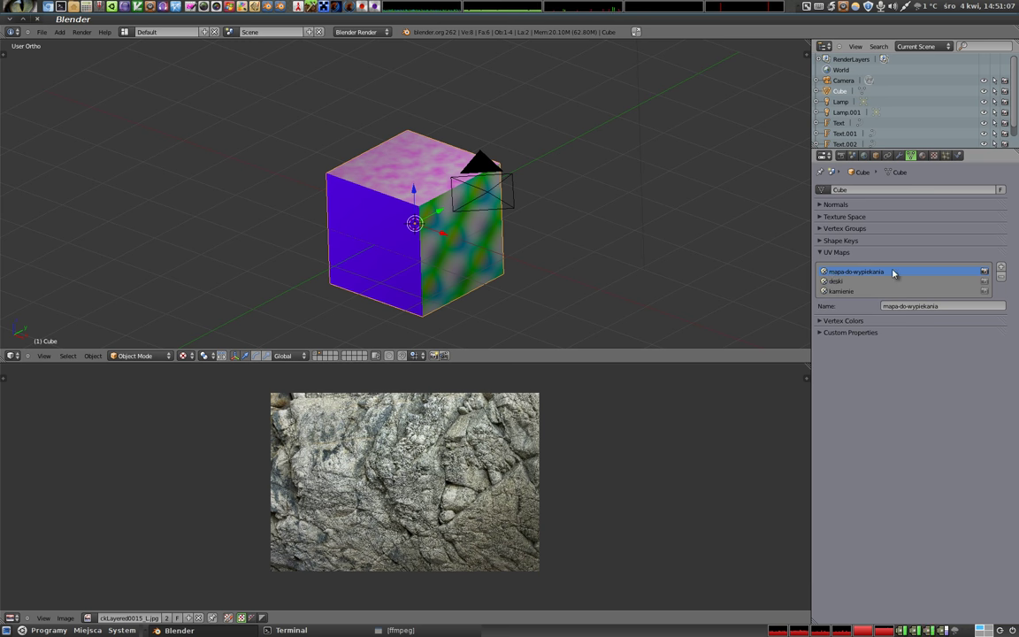
click(840, 156)
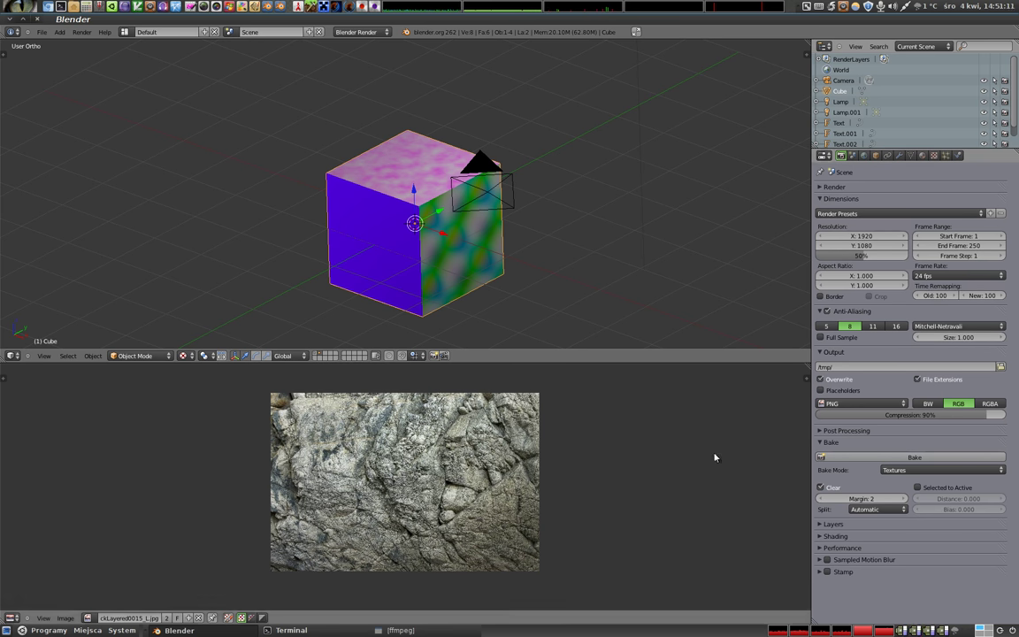
- Bake the wood planks and grey rock textures into the untitled image using the baking UV layout
key(Tab)
key(Tab)
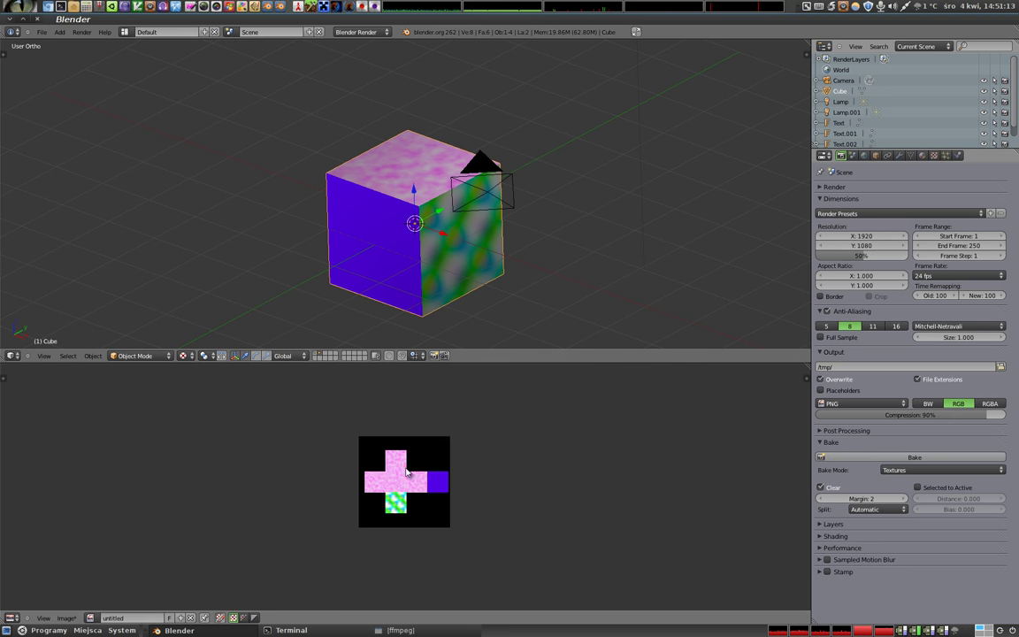
scroll(623, 484, up, 4)
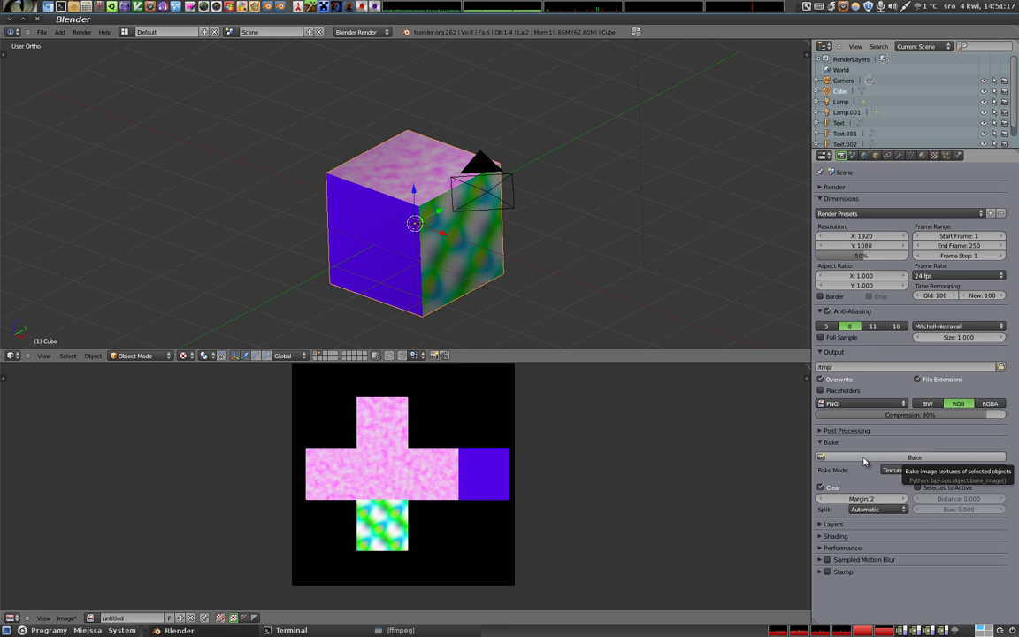
click(863, 460)
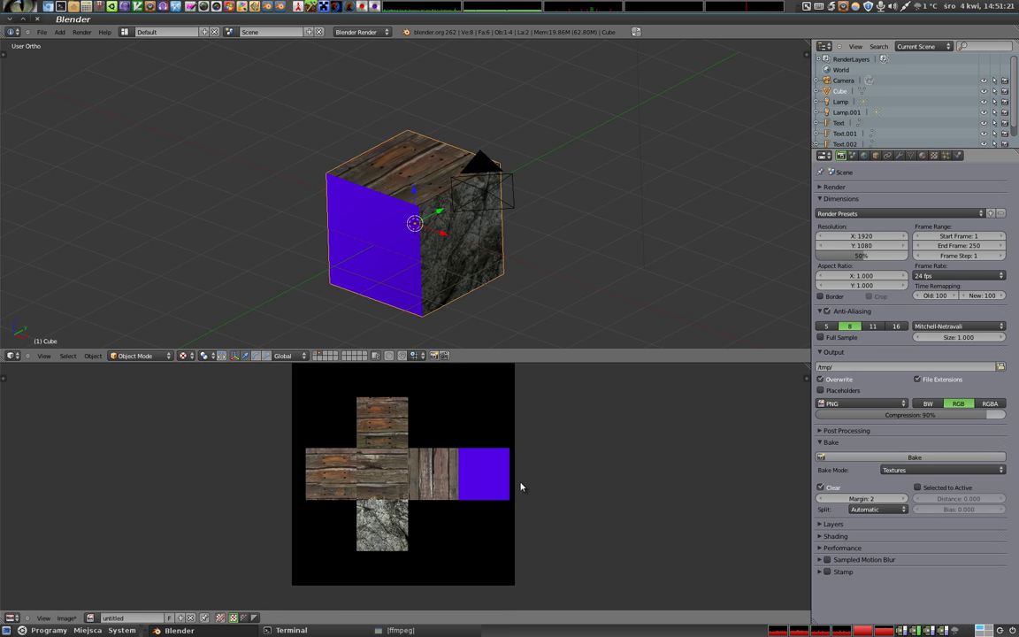
scroll(391, 511, up, 2)
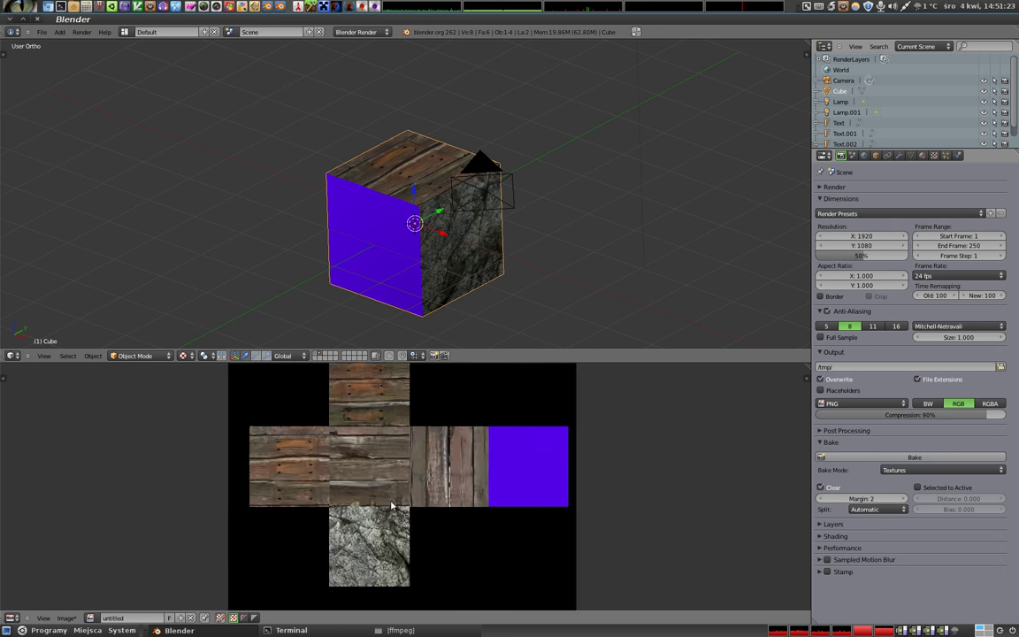
scroll(391, 506, up, 3)
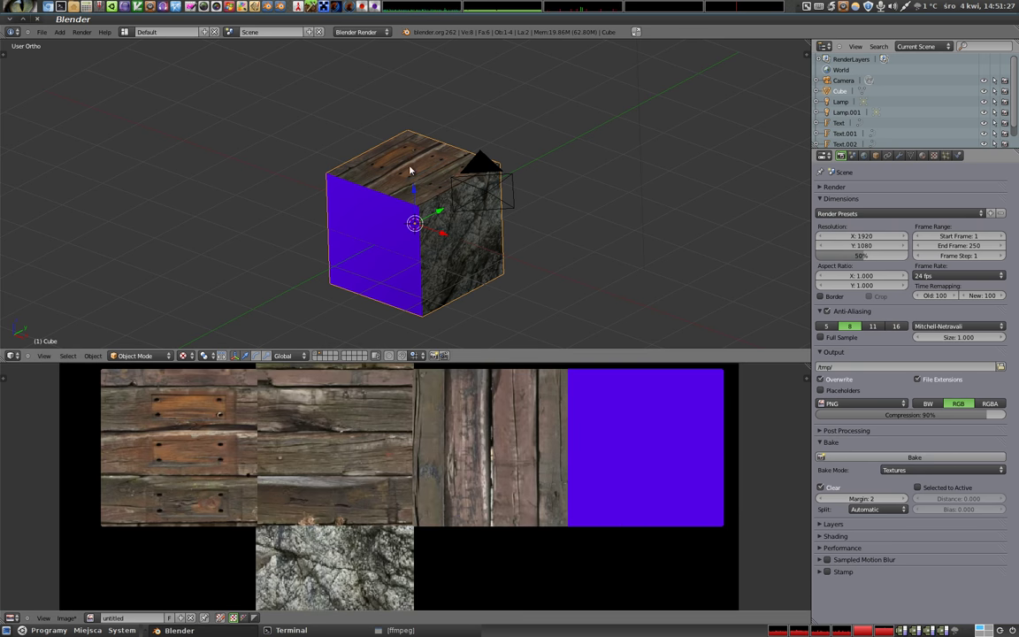
scroll(401, 414, down, 2)
scroll(399, 416, down, 1)
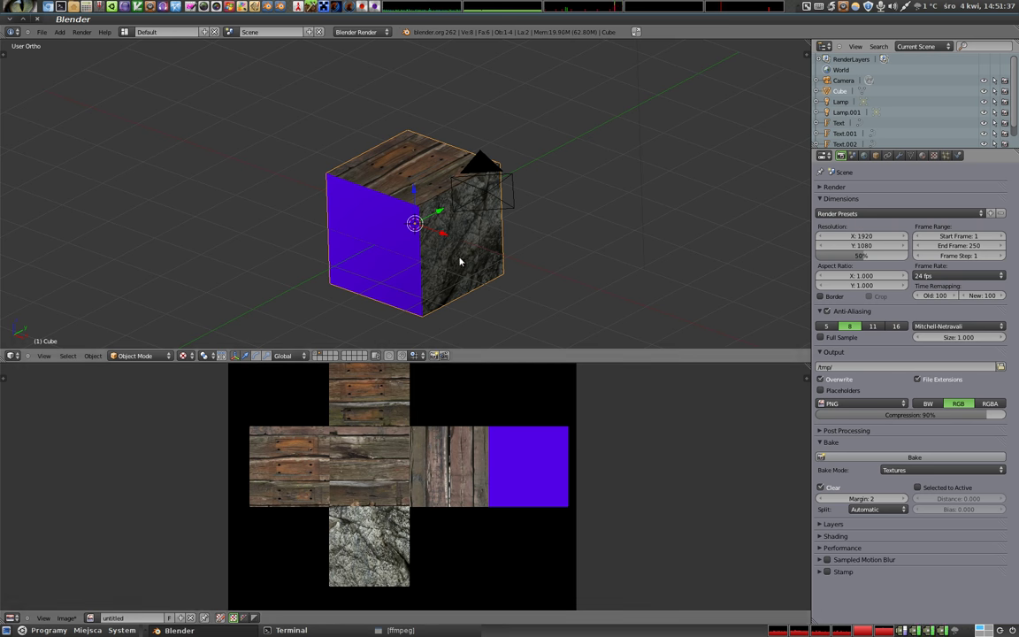
scroll(459, 262, up, 5)
mouse_move(469, 263)
middle_down()
mouse_move(425, 223)
mouse_move(396, 243)
middle_up()
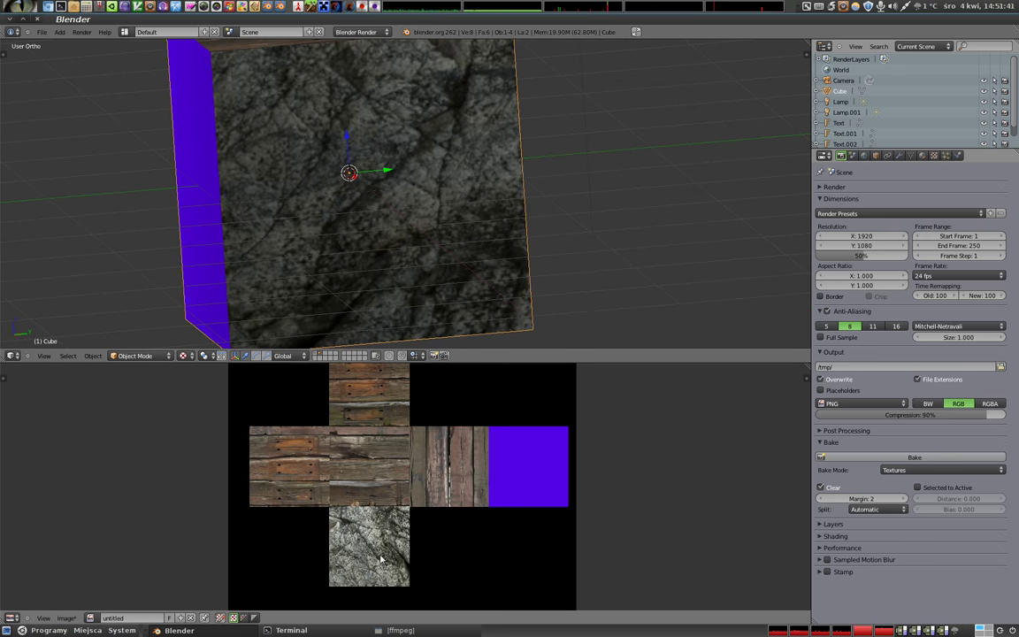
middle_drag(376, 232, 347, 211)
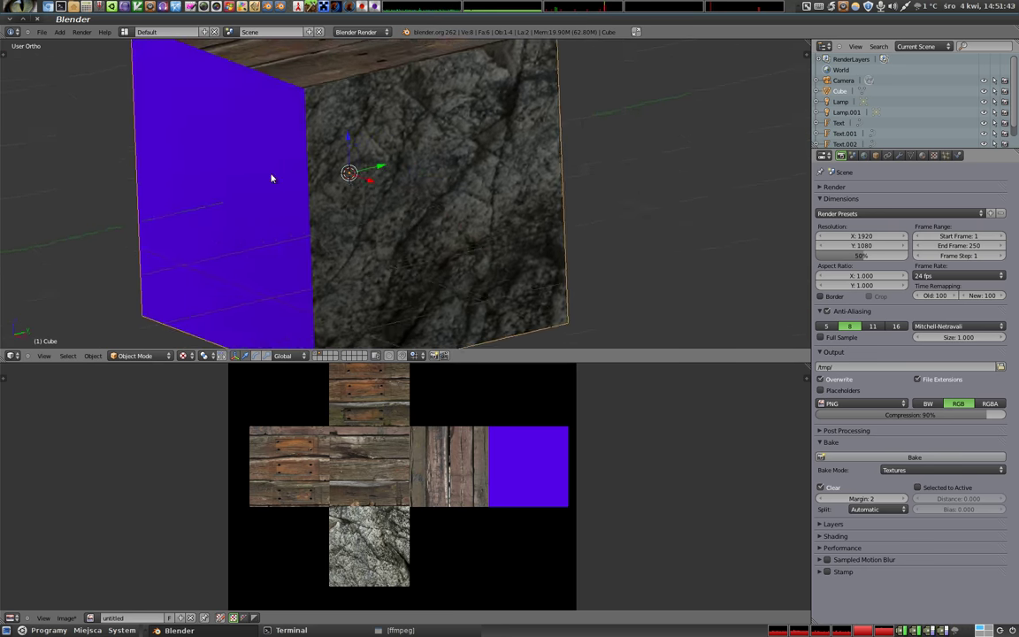
scroll(523, 465, down, 2)
middle_drag(399, 417, 434, 447)
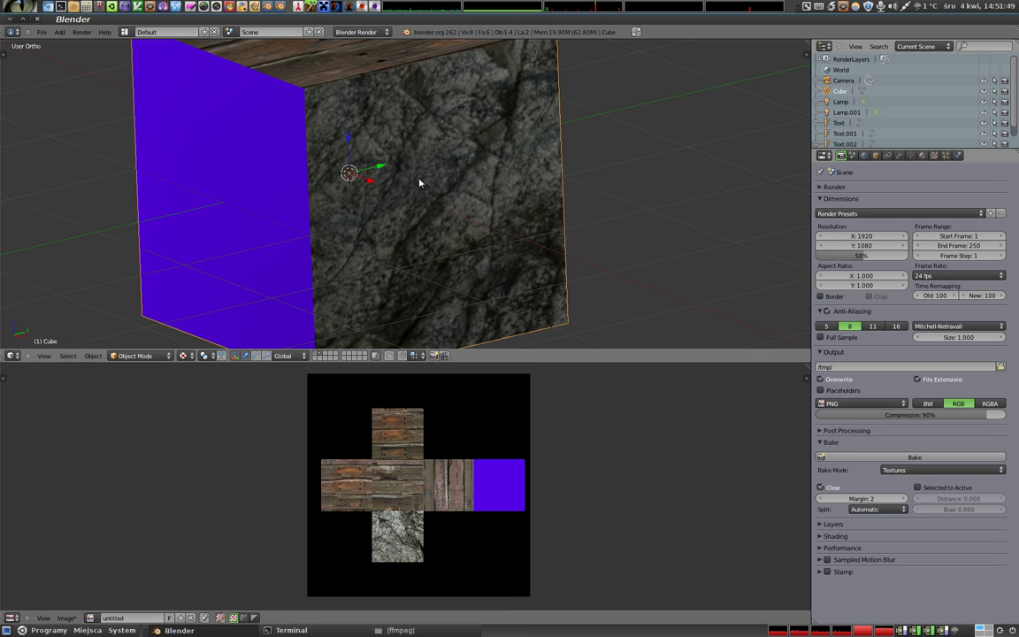
scroll(376, 164, down, 3)
mouse_move(380, 166)
middle_down()
mouse_move(368, 223)
mouse_move(544, 251)
mouse_move(589, 246)
mouse_move(411, 212)
mouse_move(482, 257)
mouse_move(395, 219)
mouse_move(385, 236)
mouse_move(406, 108)
middle_up()
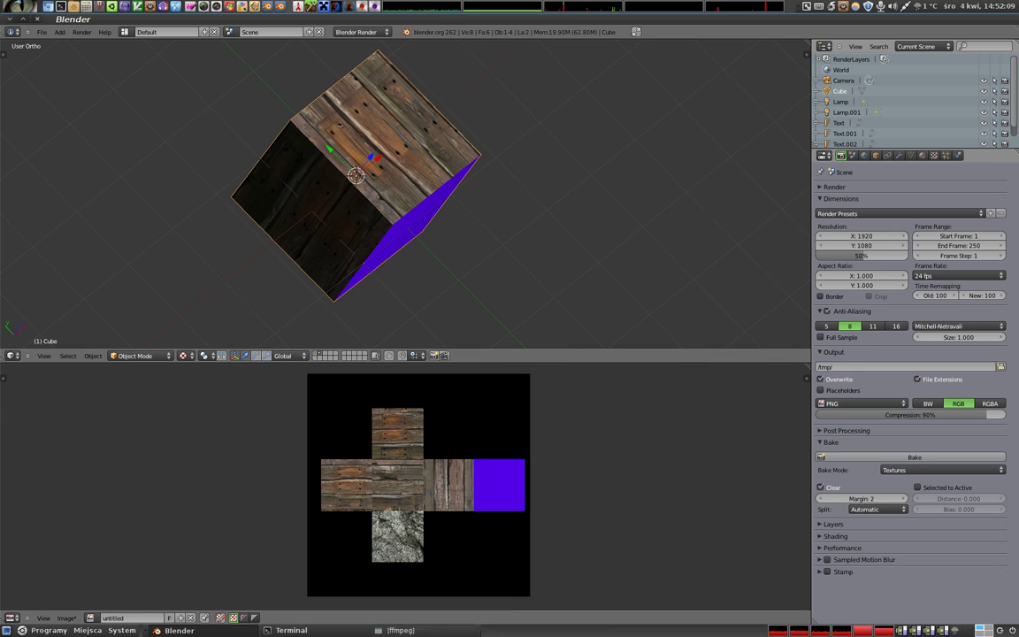
click(422, 631)
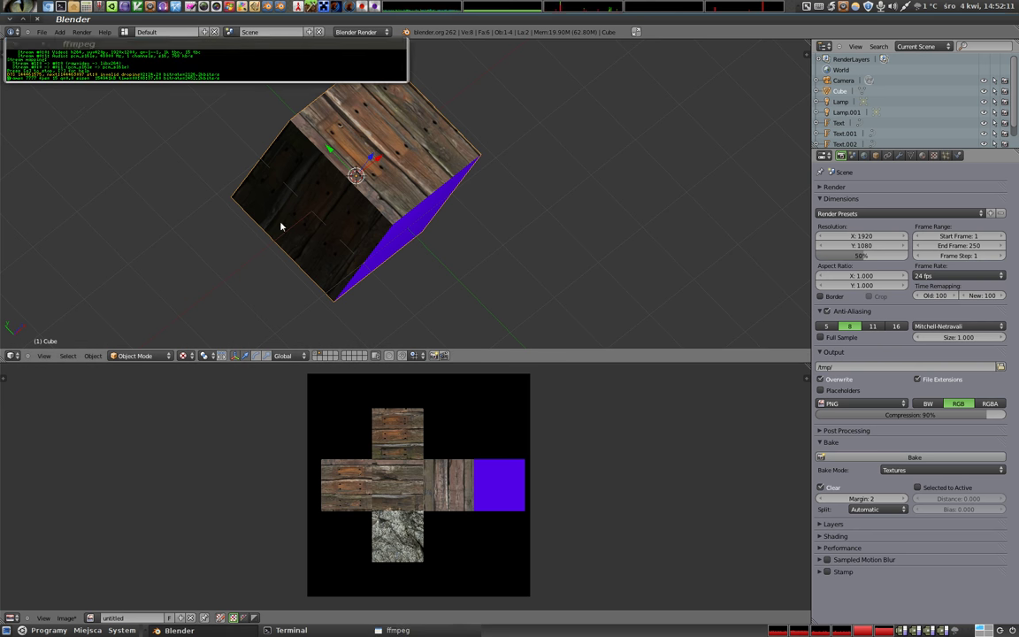